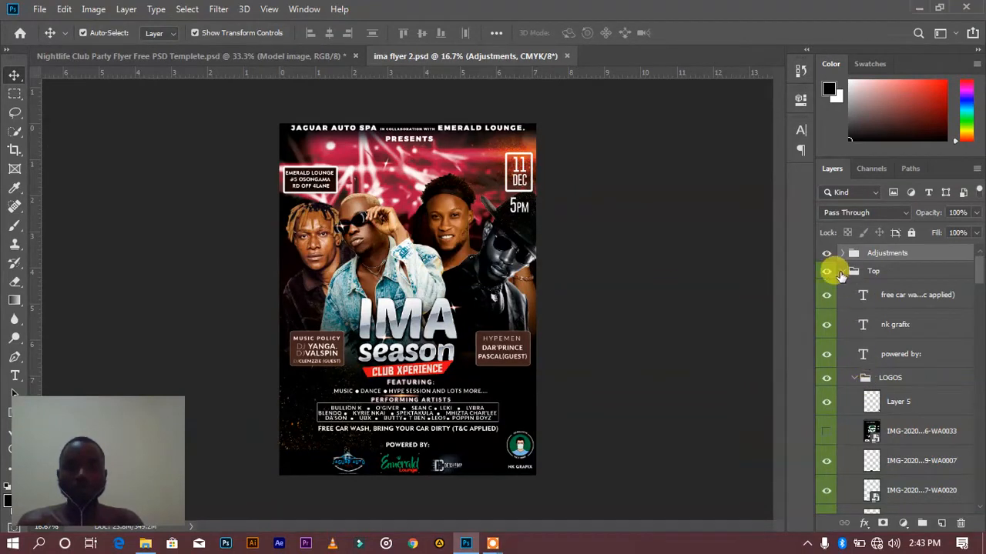
Collapse the expanded layer groups from Top down through Effect
left_click(842, 272)
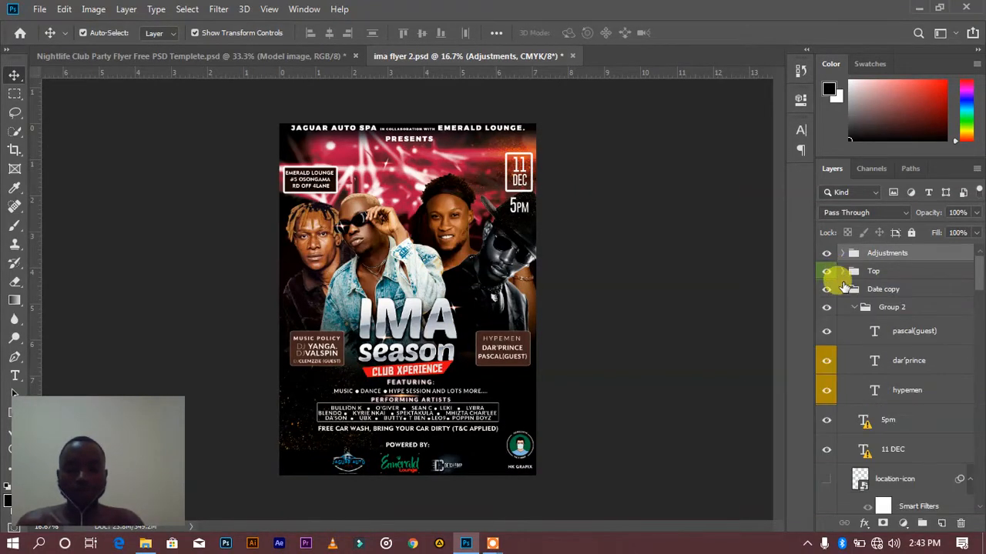
left_click(843, 307)
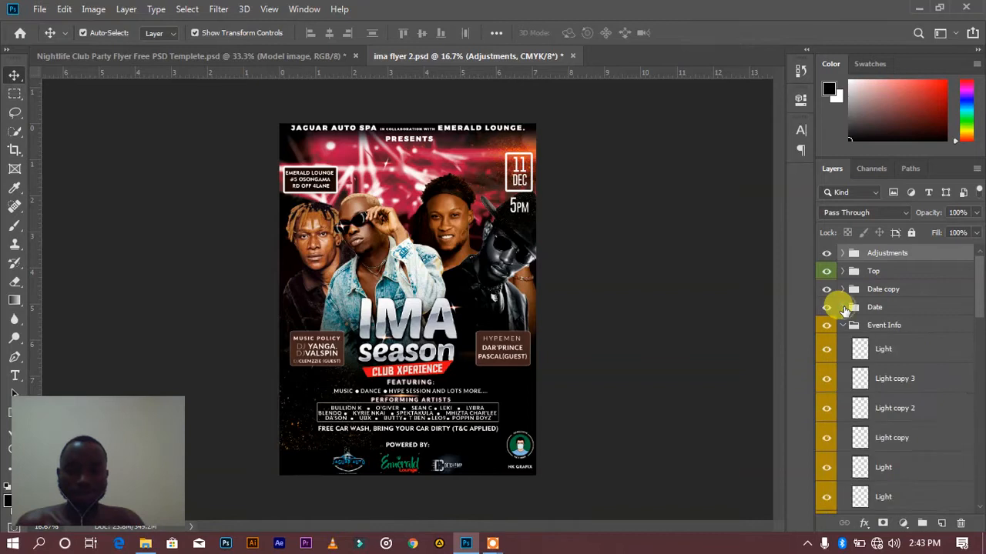
left_click(843, 325)
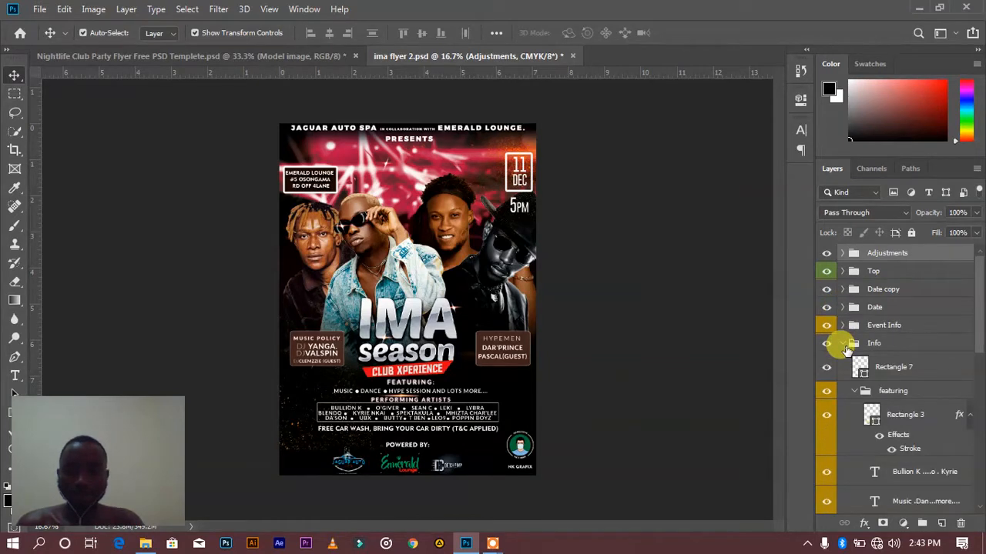
left_click(843, 344)
left_click(843, 361)
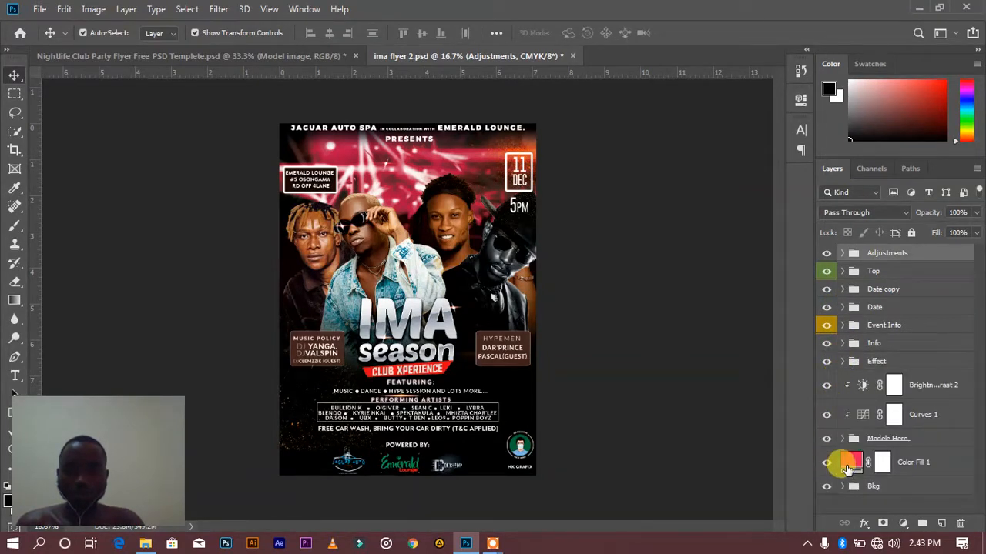
Select the Bkg group and hide the Modele Here, Info, Event Info, Date, Date copy, Top and Adjustments groups
left_click(862, 486)
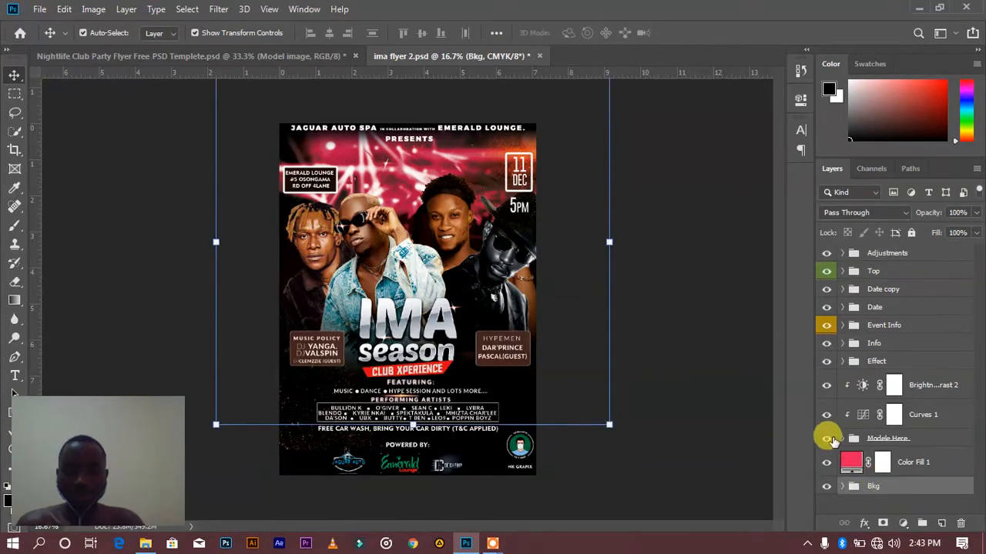
left_click(826, 439)
left_click(827, 438)
left_click(826, 438)
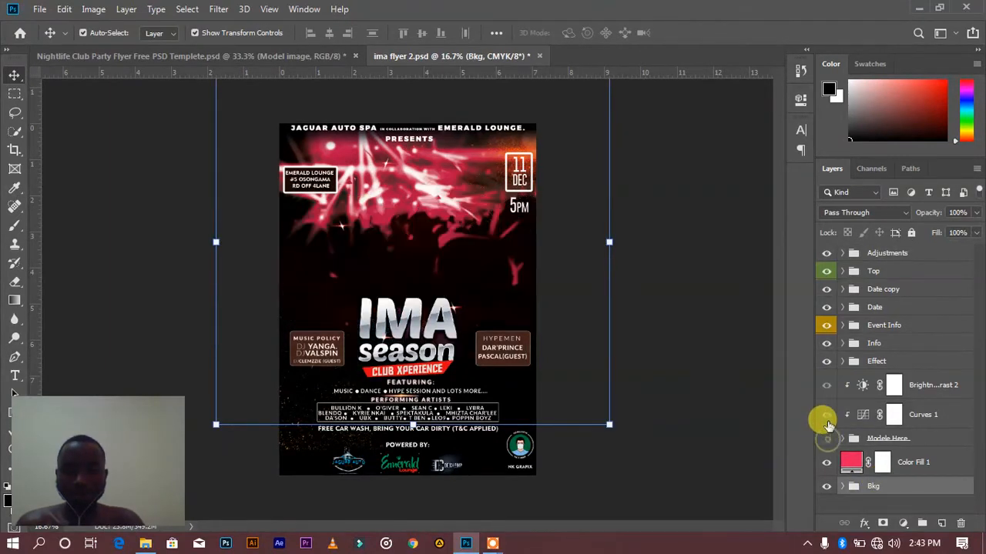
left_click(826, 362)
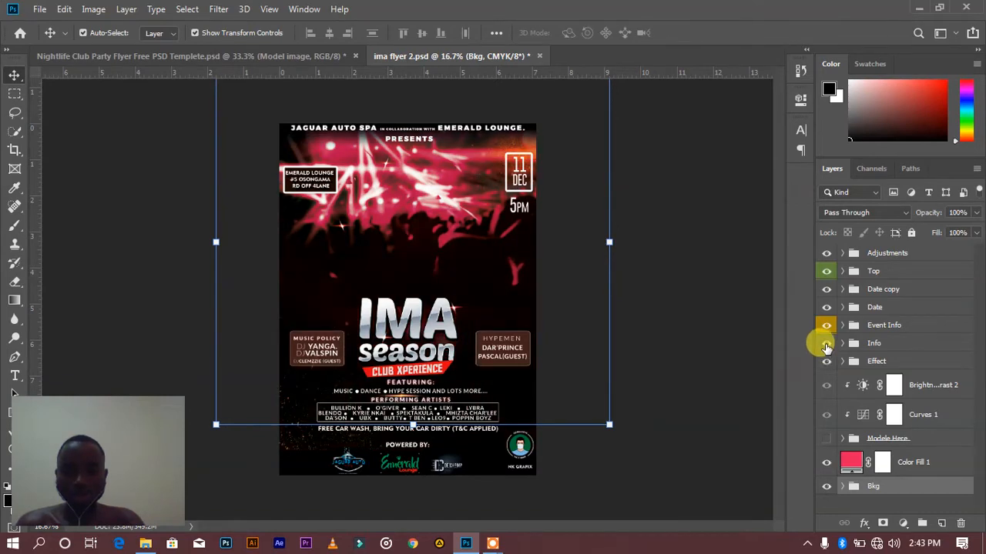
left_click(827, 343)
left_click_drag(827, 329, 823, 254)
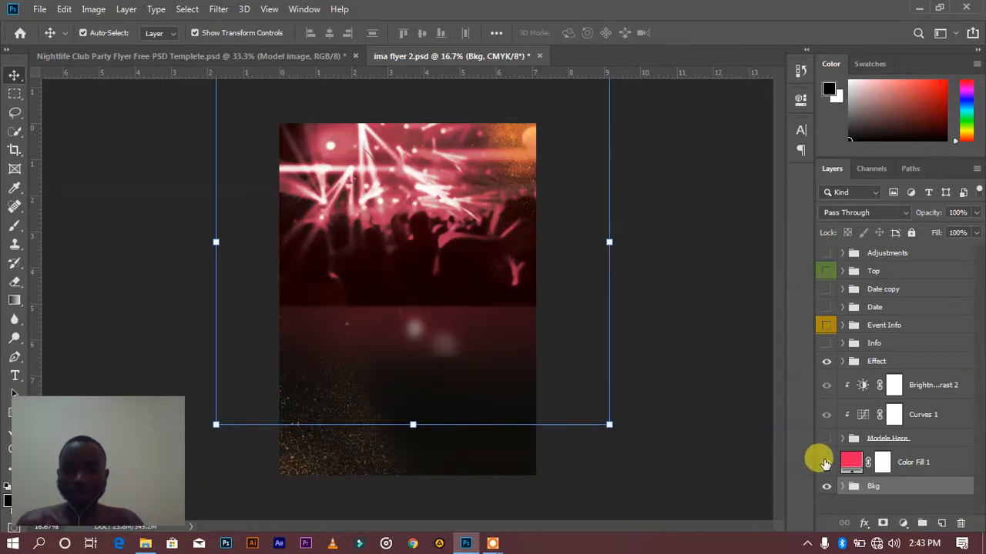
Hide the Color Fill 1 layer and the Effect group, leaving only the Bkg group shown
left_click(825, 462)
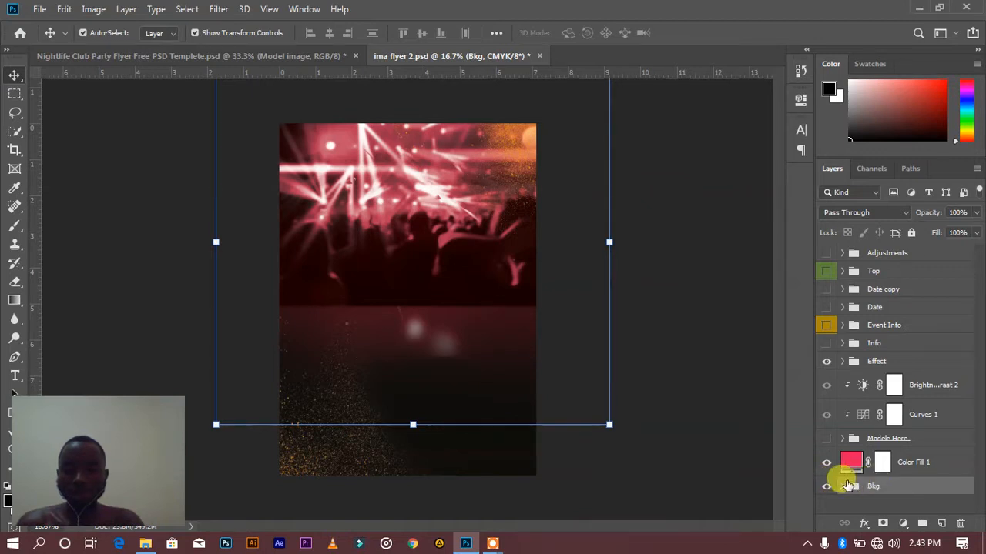
left_click(827, 487)
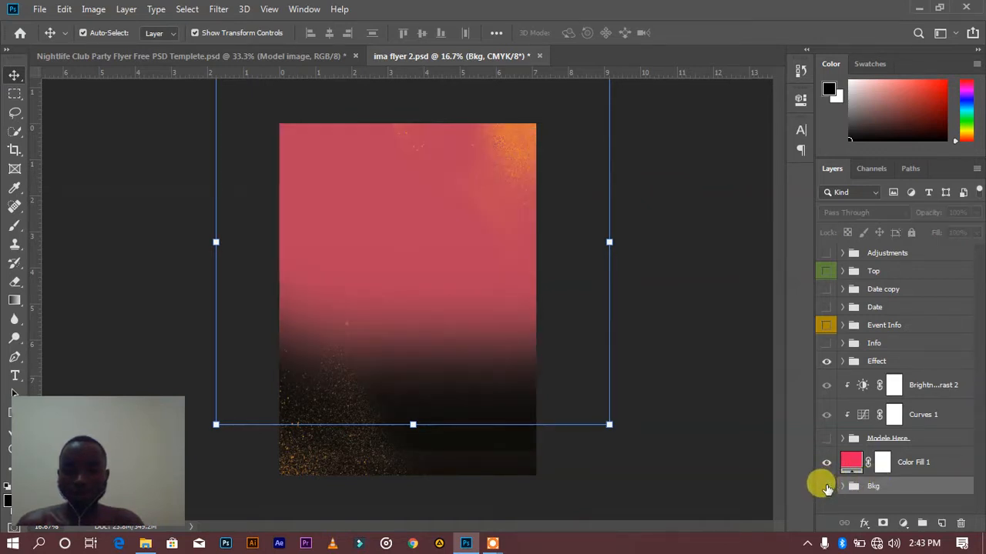
left_click(826, 462)
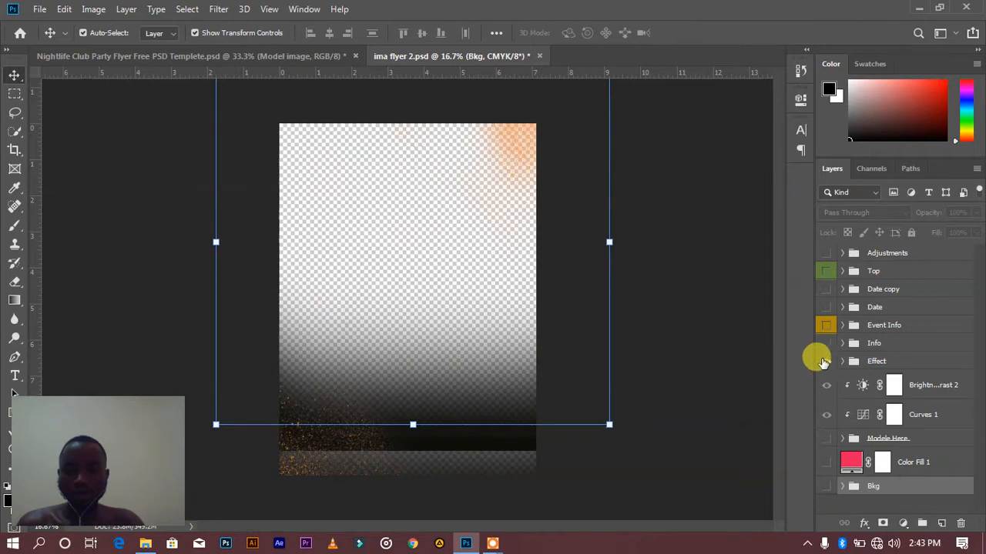
left_click(826, 362)
left_click(827, 362)
left_click(826, 362)
left_click(827, 486)
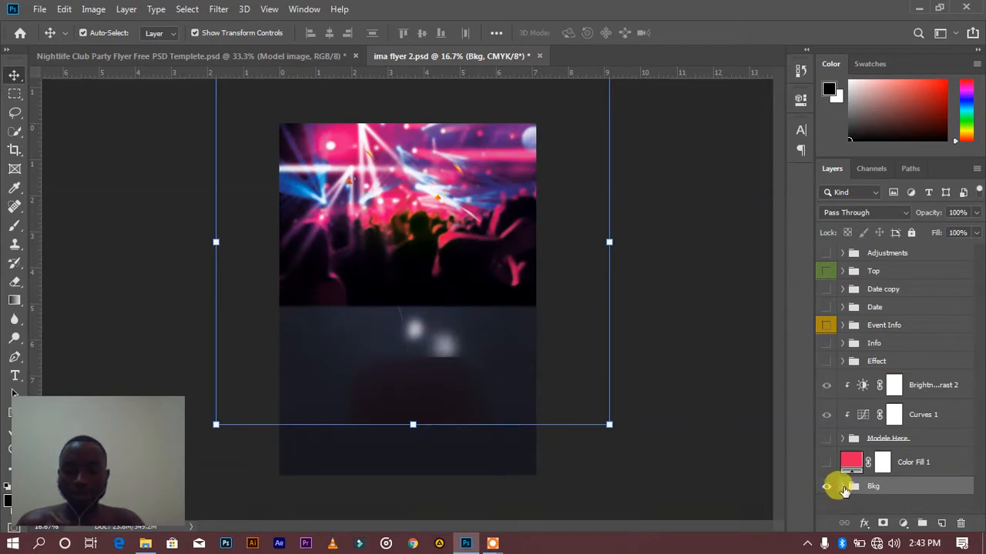
Expand the Bkg group and its Colors & BG subgroup, and select the Gradient Fill 3 layer
left_click(843, 487)
scroll(907, 496, "down", 3)
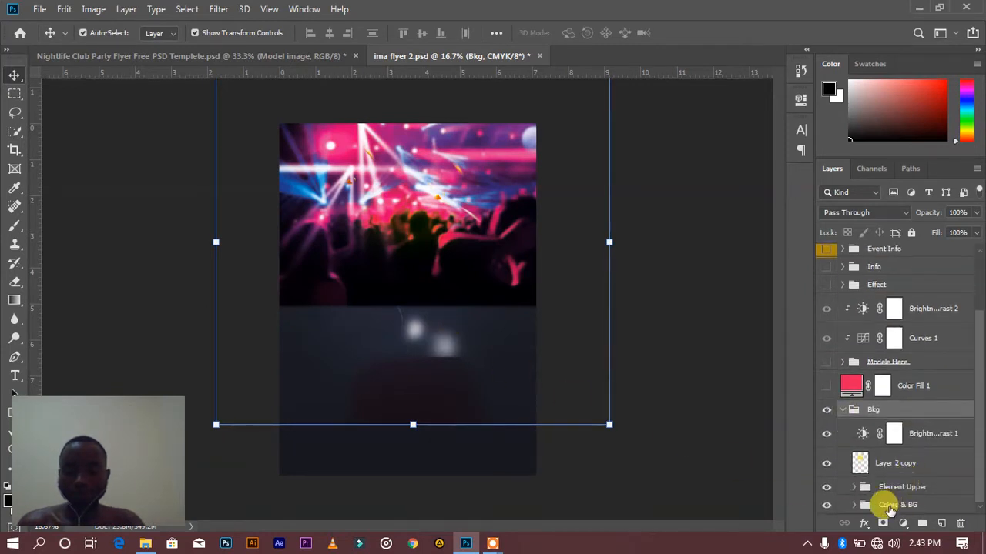
double_click(893, 505)
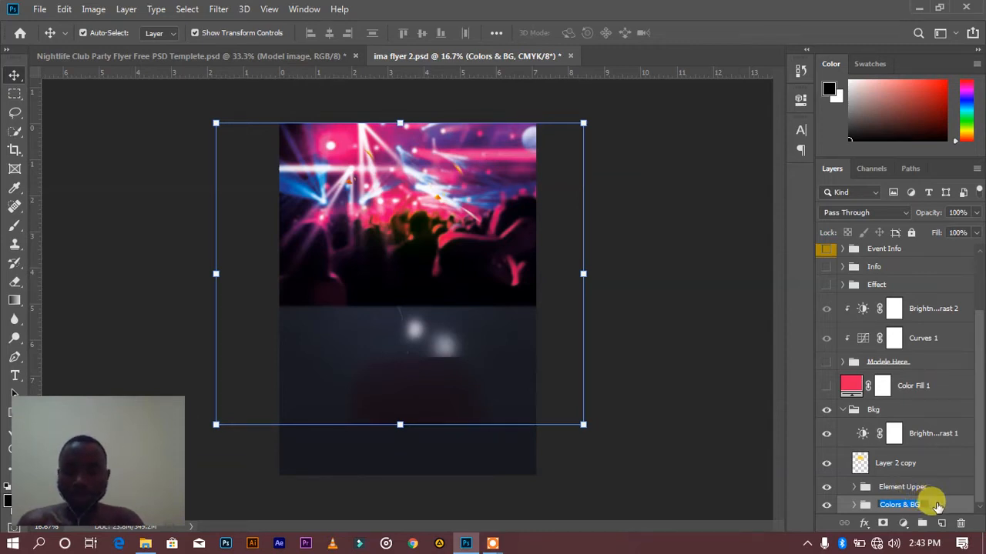
left_click(871, 506)
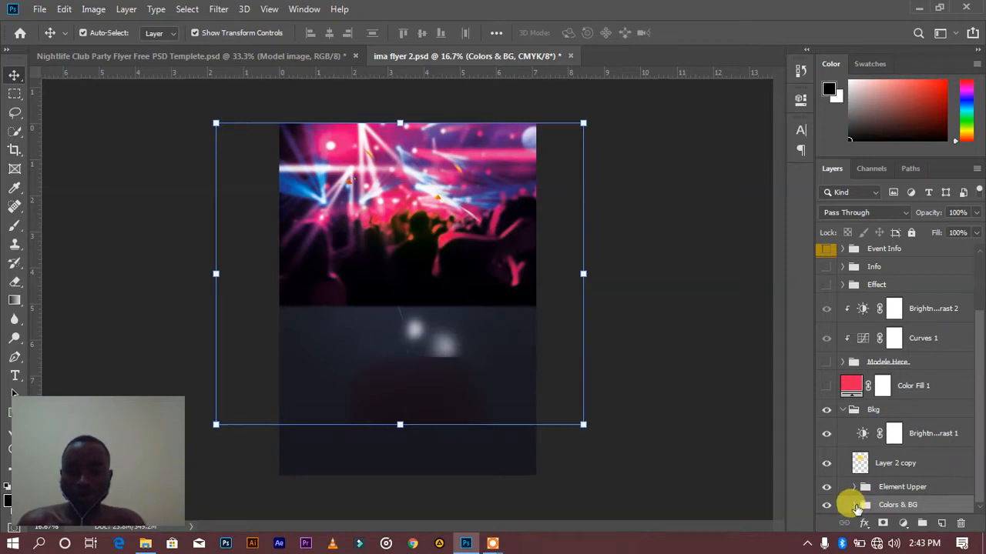
left_click(855, 505)
scroll(895, 481, "down", 2)
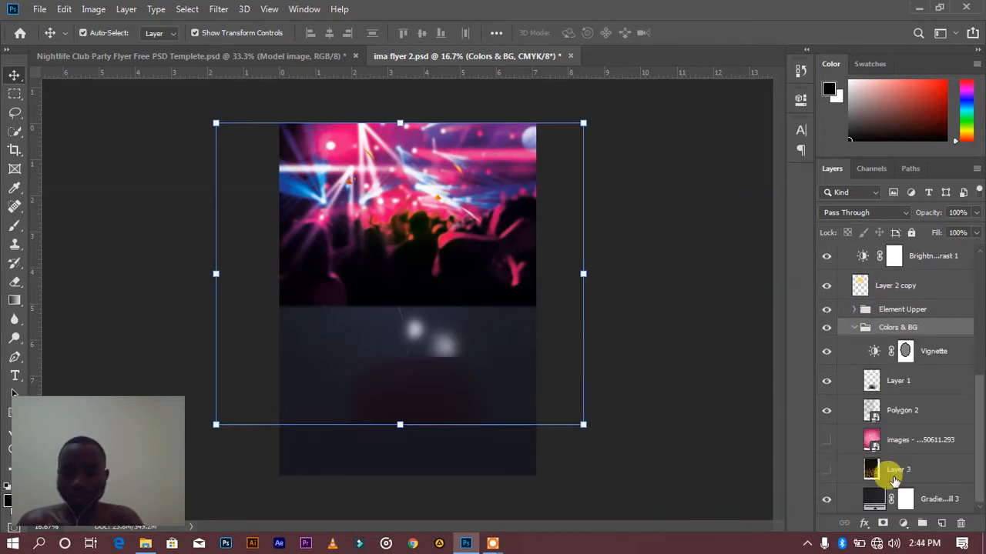
left_click(932, 505)
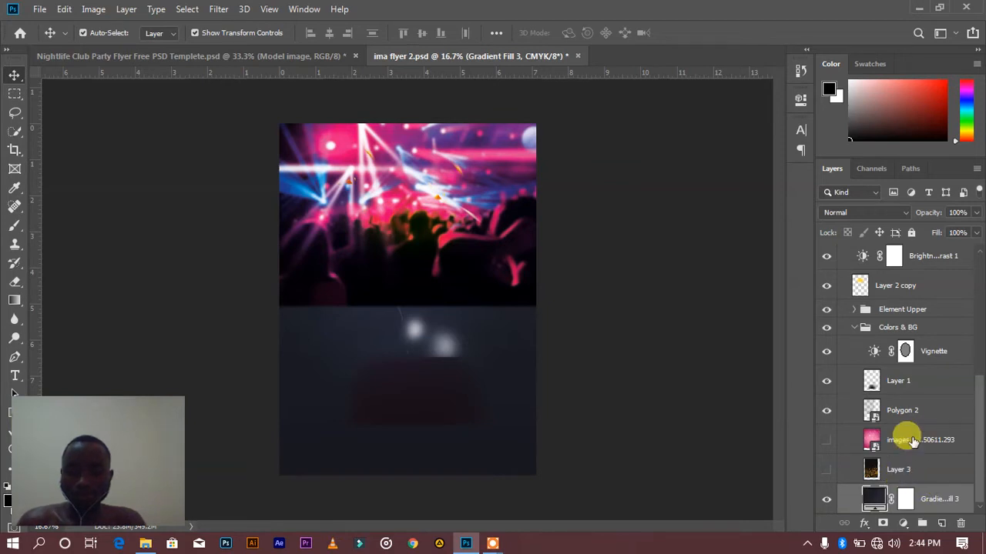
Compare the flyer with and without the Colors & BG group and Vignette layer, and inspect the Vignette's Brightness/Contrast settings
left_click(908, 408)
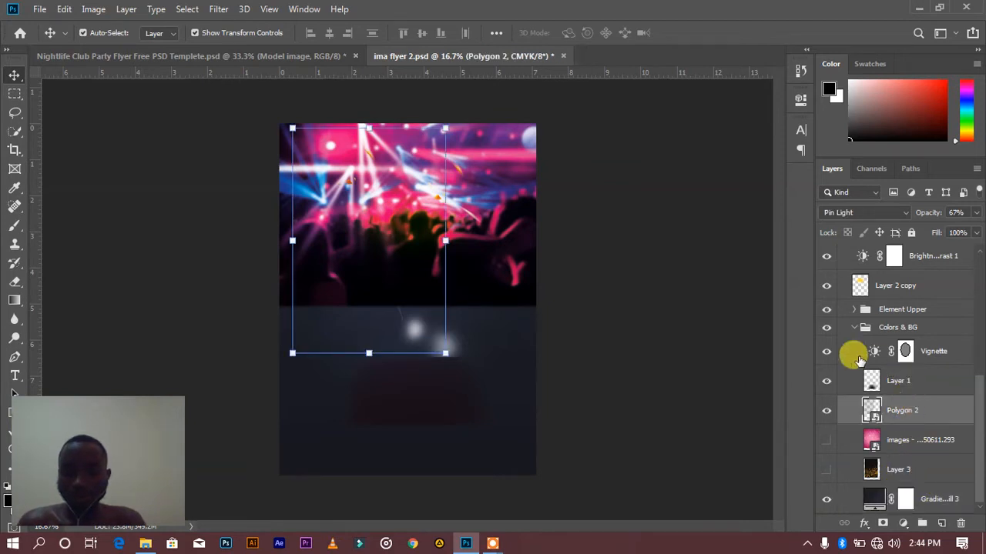
left_click(826, 329)
left_click(827, 328)
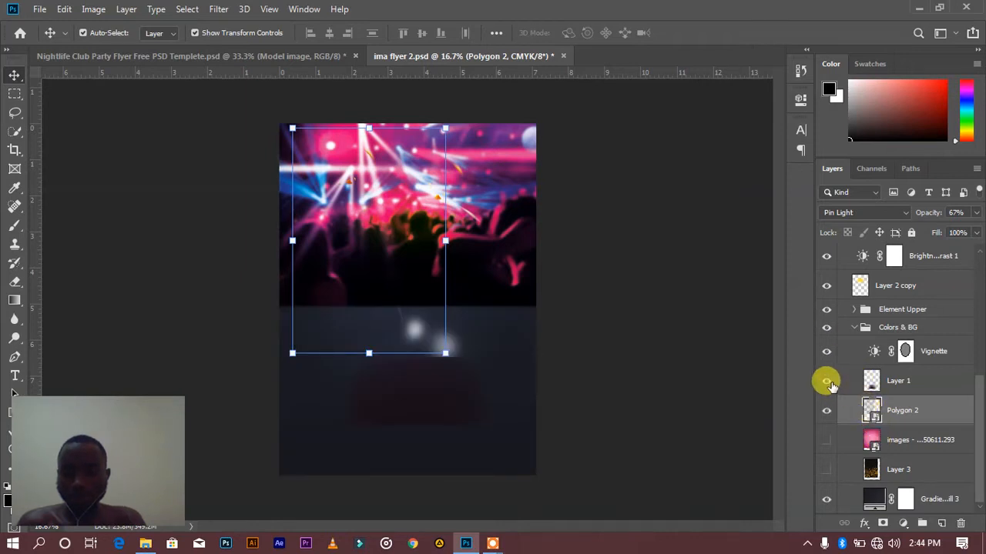
left_click(826, 352)
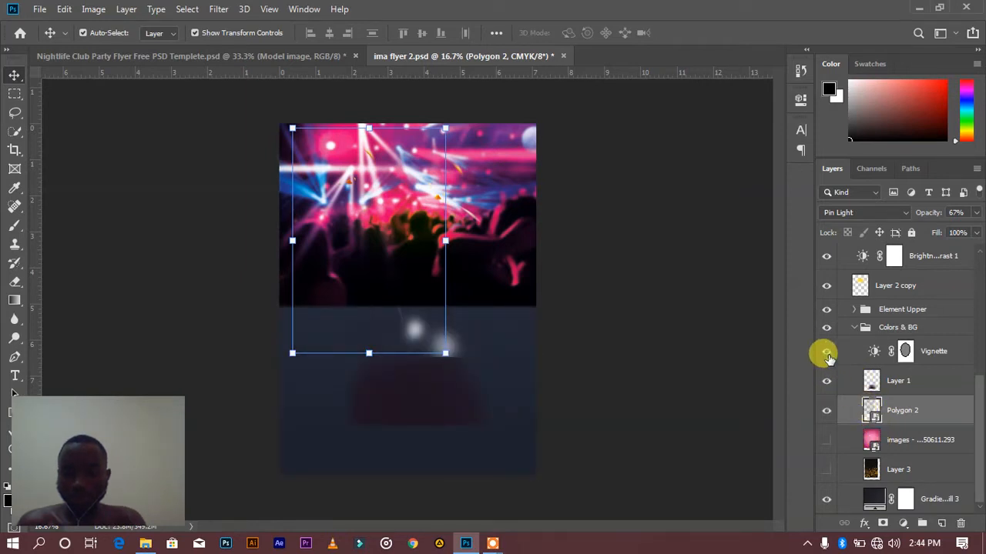
left_click(826, 353)
double_click(873, 353)
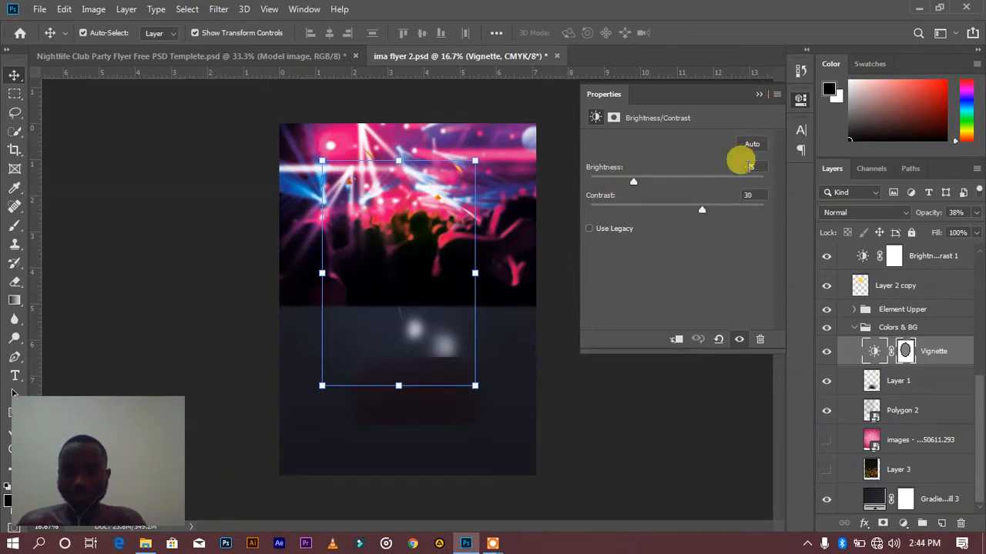
left_click(760, 94)
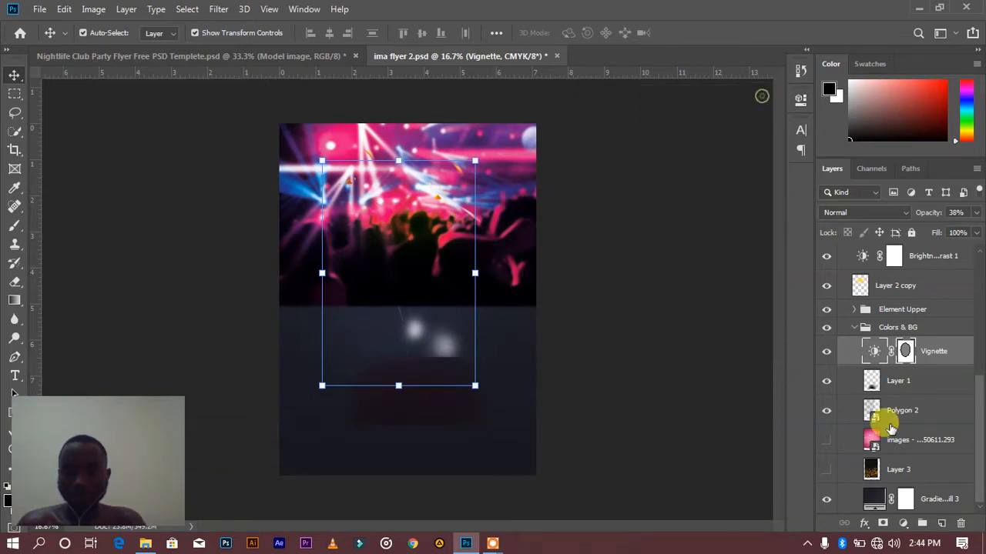
Select Layer 1 in the Colors & BG group and toggle its visibility to check its effect
left_click(884, 379)
left_click(826, 381)
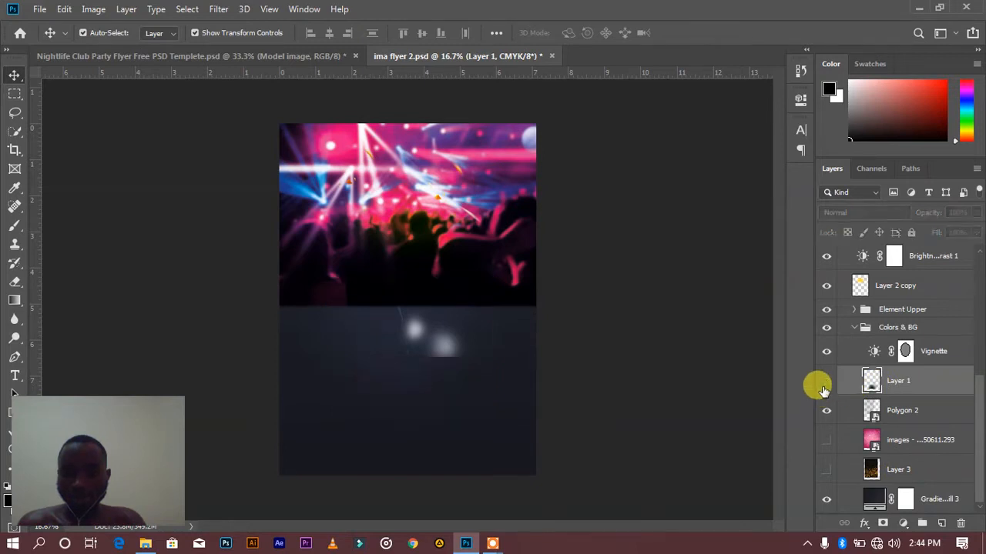
left_click(825, 382)
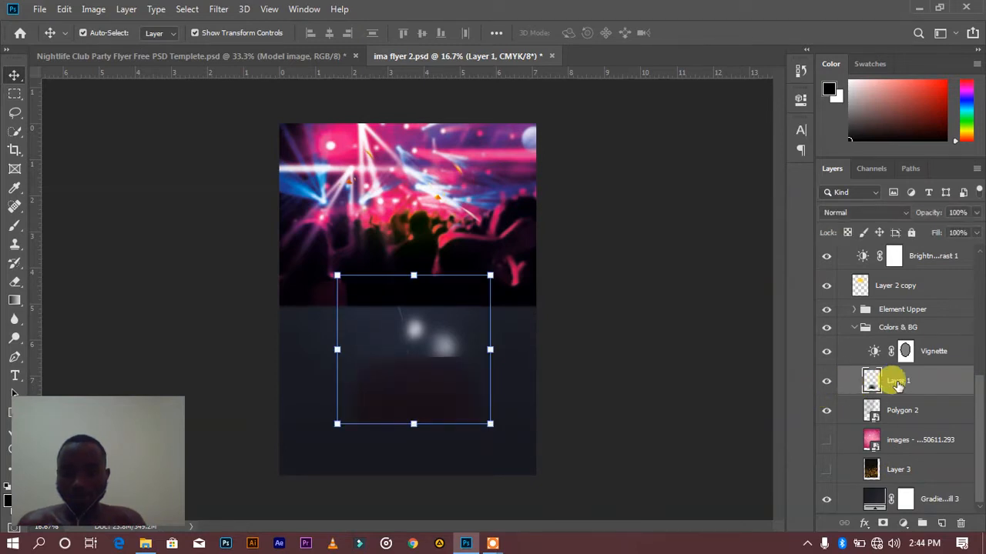
Collapse the Colors & BG group, preview the flyer without the Element Upper group, and expand Element Upper
left_click(853, 329)
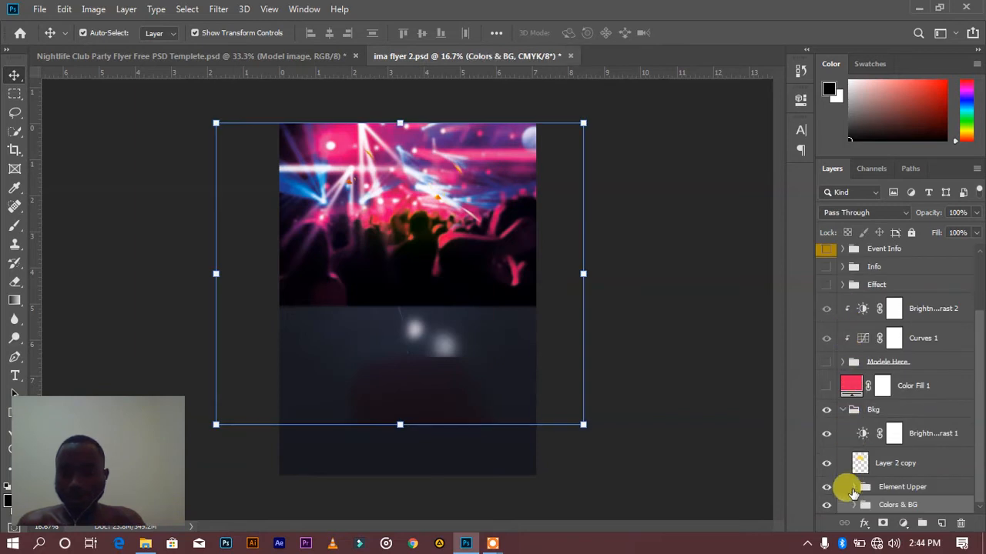
left_click(827, 487)
left_click(826, 488)
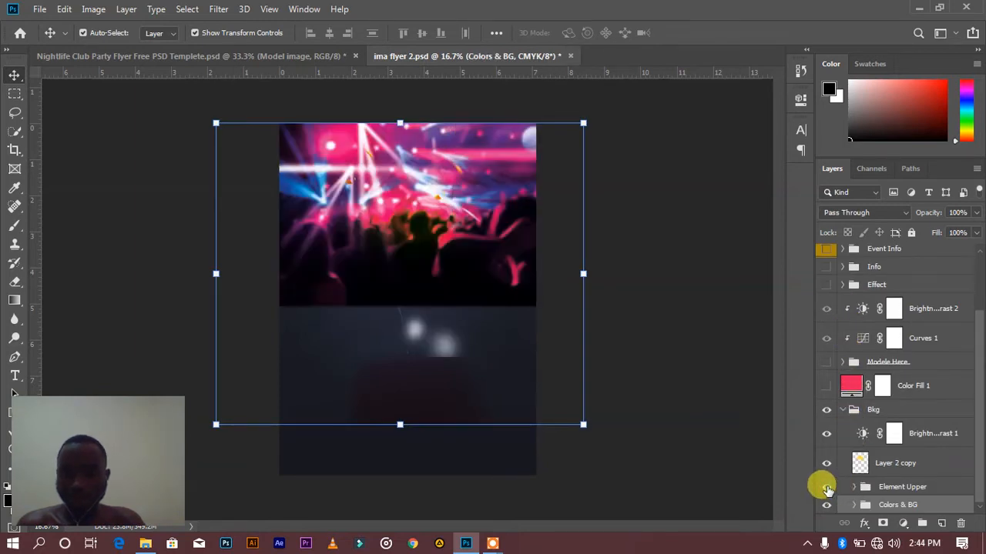
left_click(854, 487)
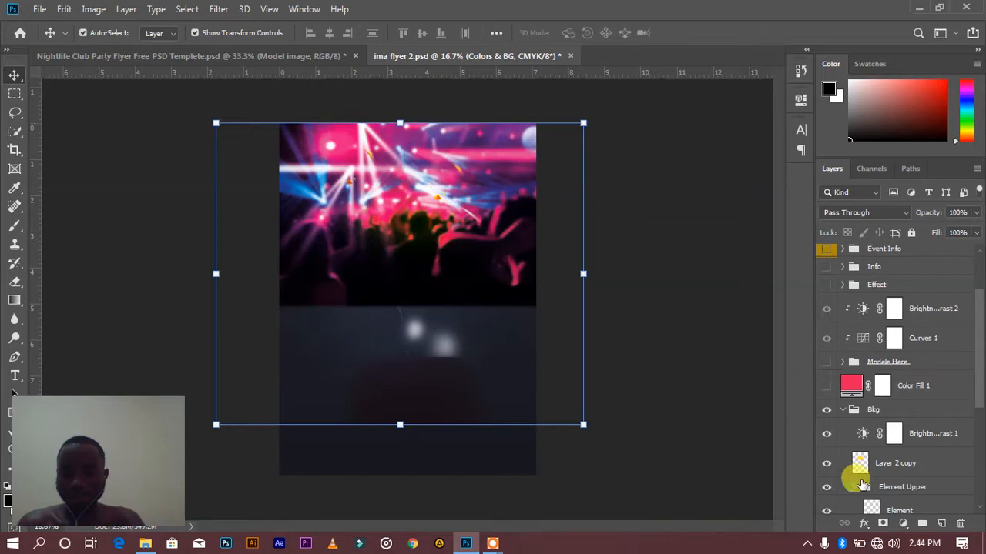
scroll(884, 470, "down", 4)
scroll(893, 472, "down", 1)
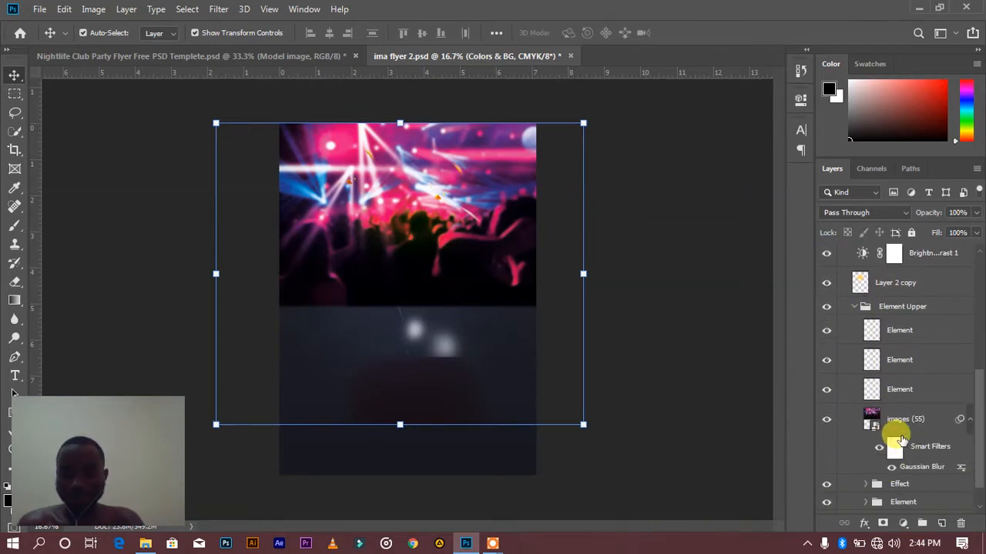
Select the images (55) crowd layer and compare the flyer with it hidden and shown
left_click(889, 422)
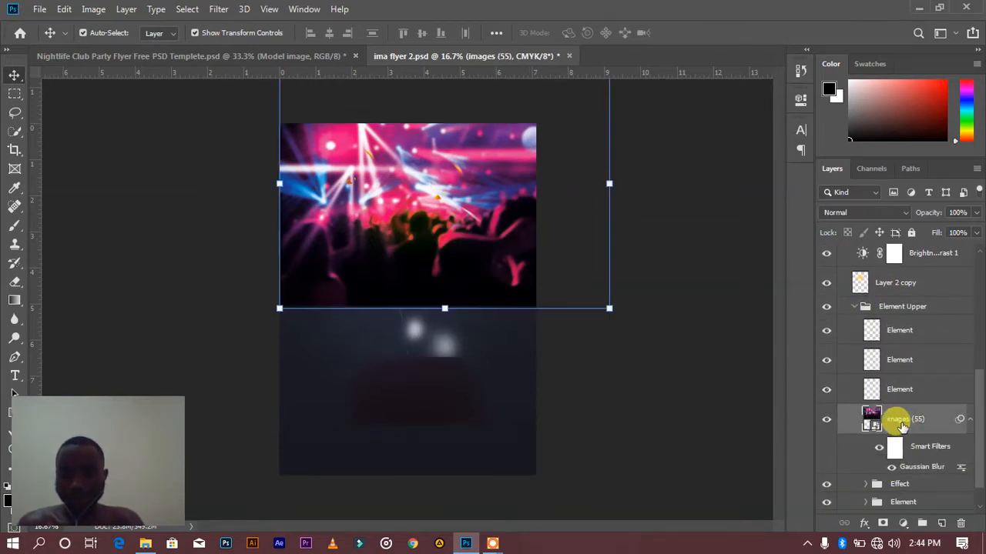
left_click(826, 422)
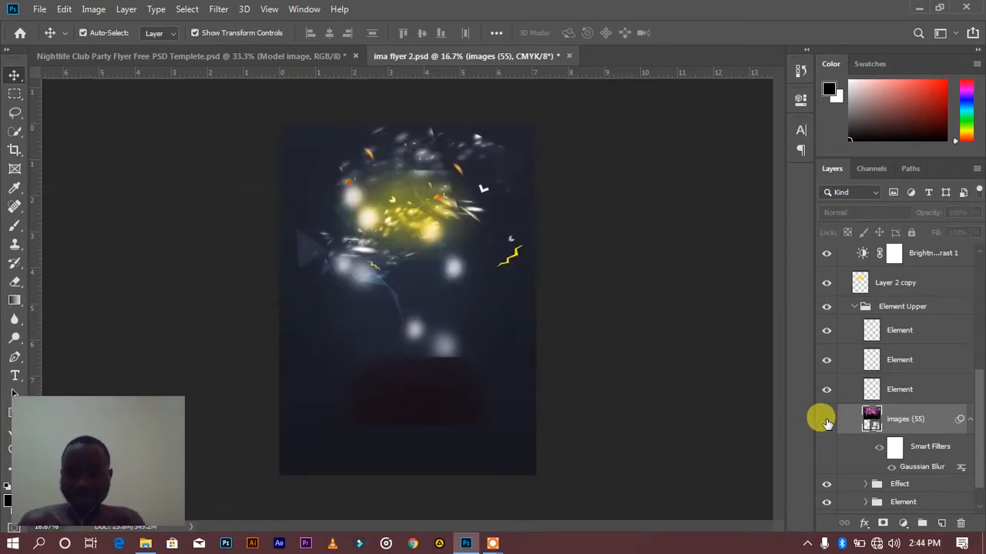
left_click(826, 422)
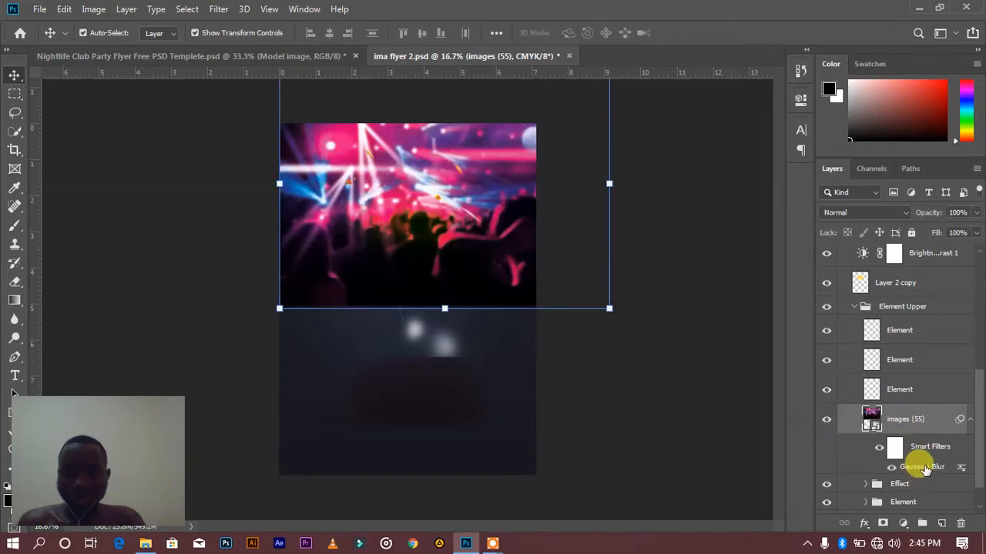
Open the Gaussian Blur smart filter on the images (55) layer, try a radius of 9.8 pixels, and cancel the change
left_click(219, 11)
mouse_move(245, 174)
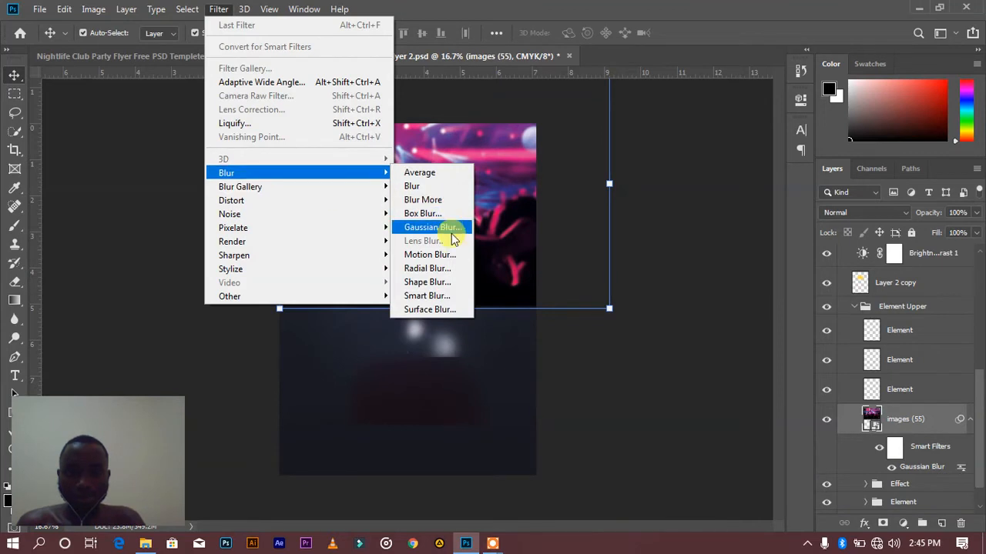
double_click(922, 466)
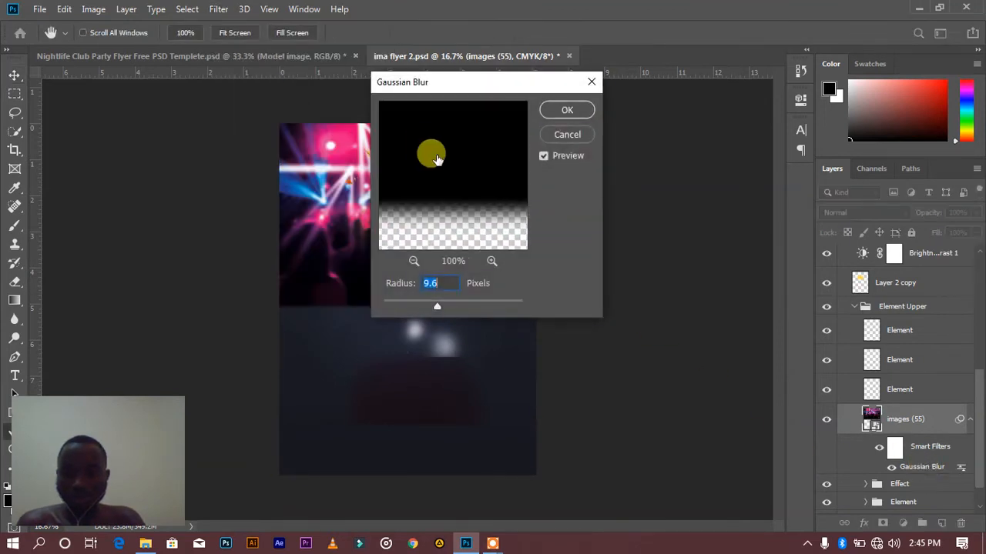
left_click_drag(429, 82, 649, 108)
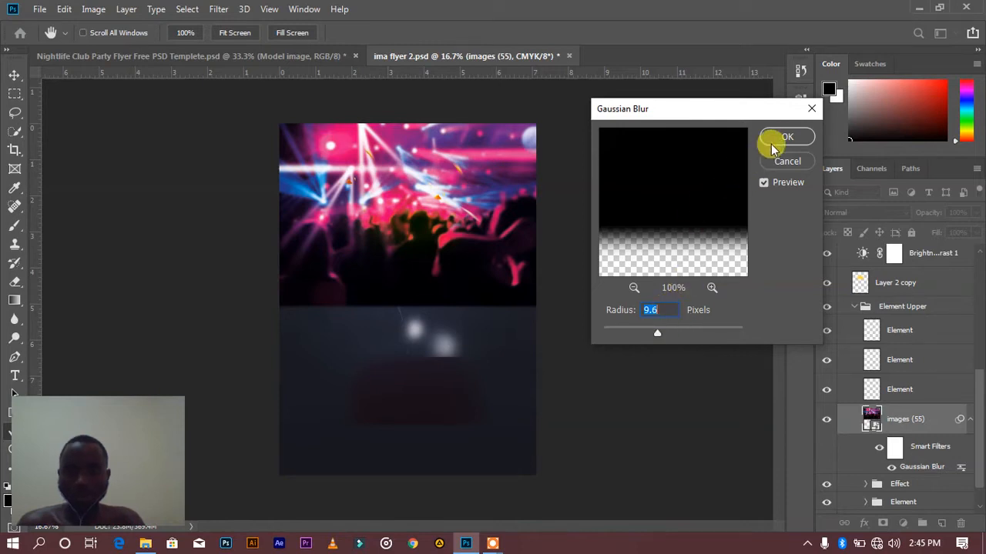
mouse_move(656, 333)
left_mouse_down()
mouse_move(590, 332)
mouse_move(655, 338)
left_mouse_up()
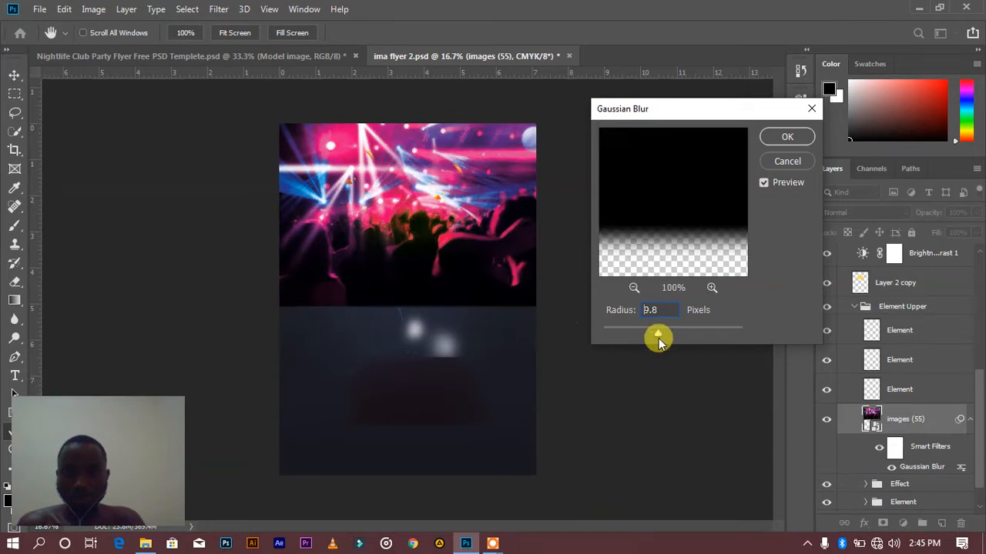
left_click(787, 165)
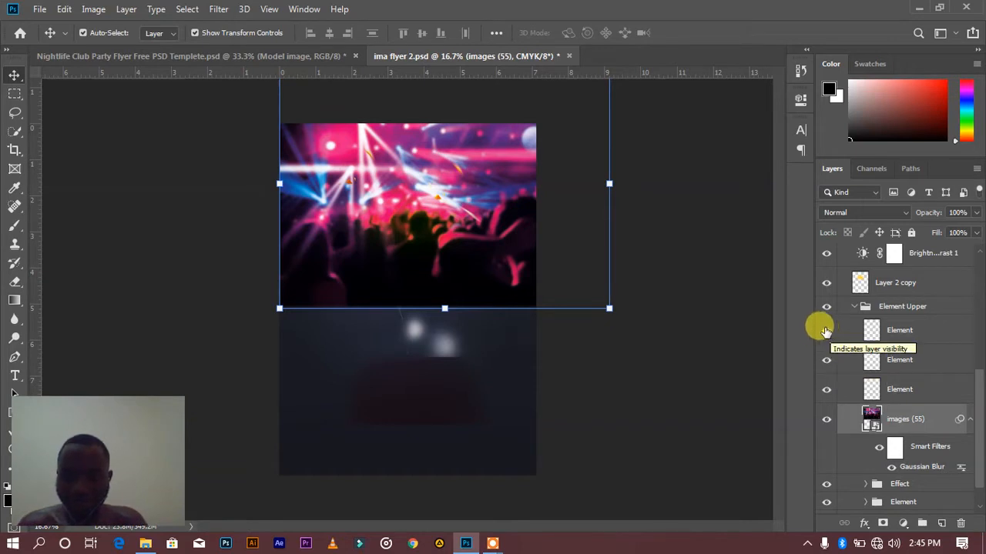
Hide the images (55) layer to examine the light and shape elements, comparing the flyer with the crowd photo hidden and shown
left_click(826, 419)
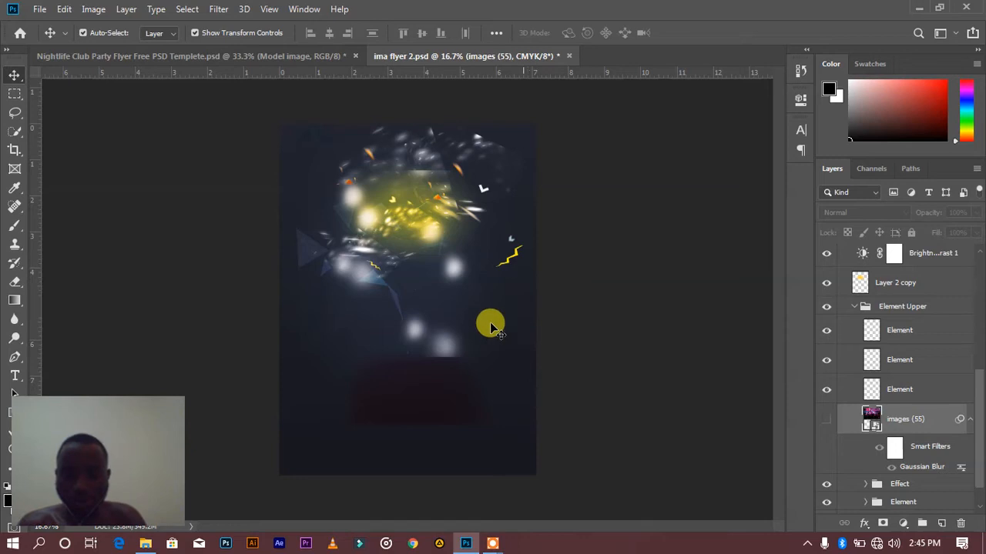
key("ctrl+minus")
key("ctrl+plus")
key("ctrl+plus")
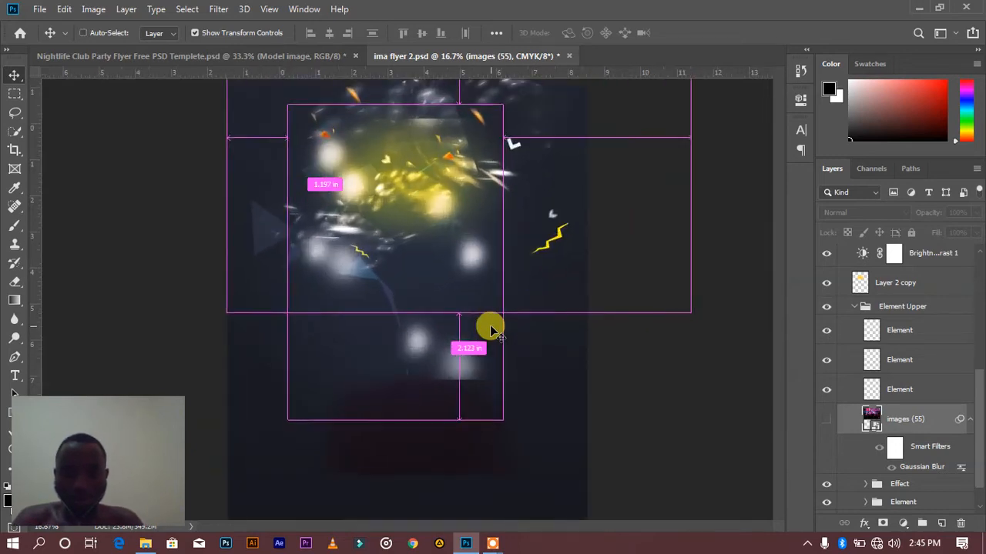
scroll(466, 319, "up", 3)
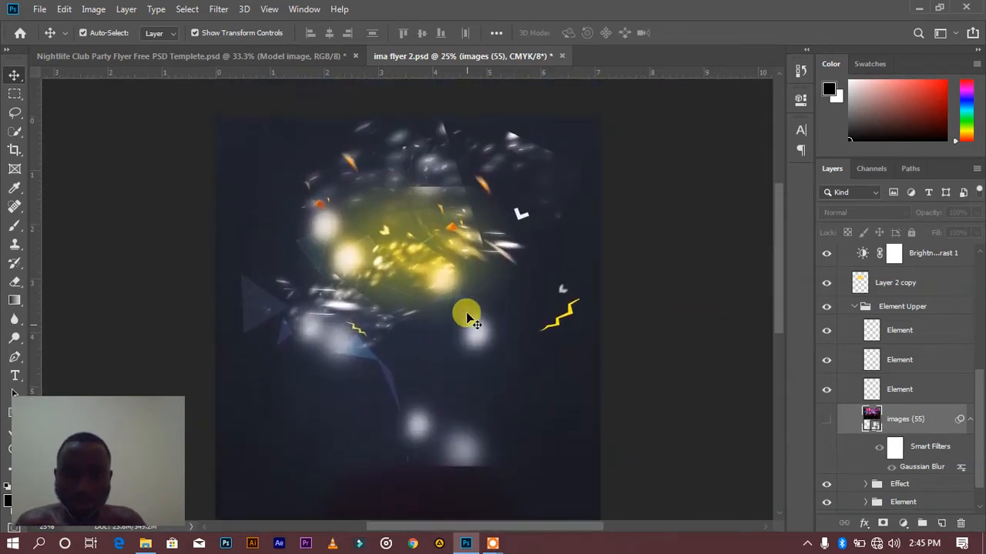
scroll(464, 198, "down", 5)
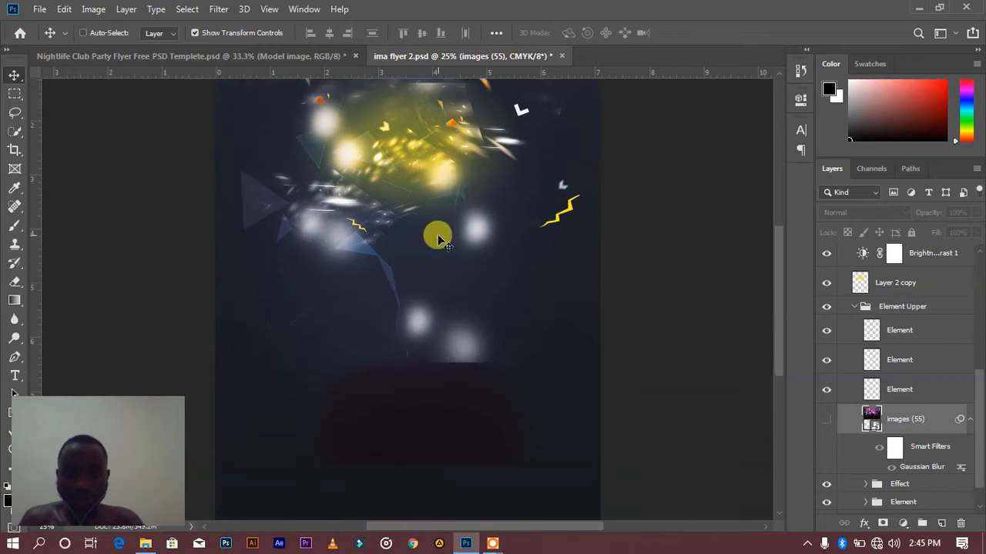
key("ctrl+minus")
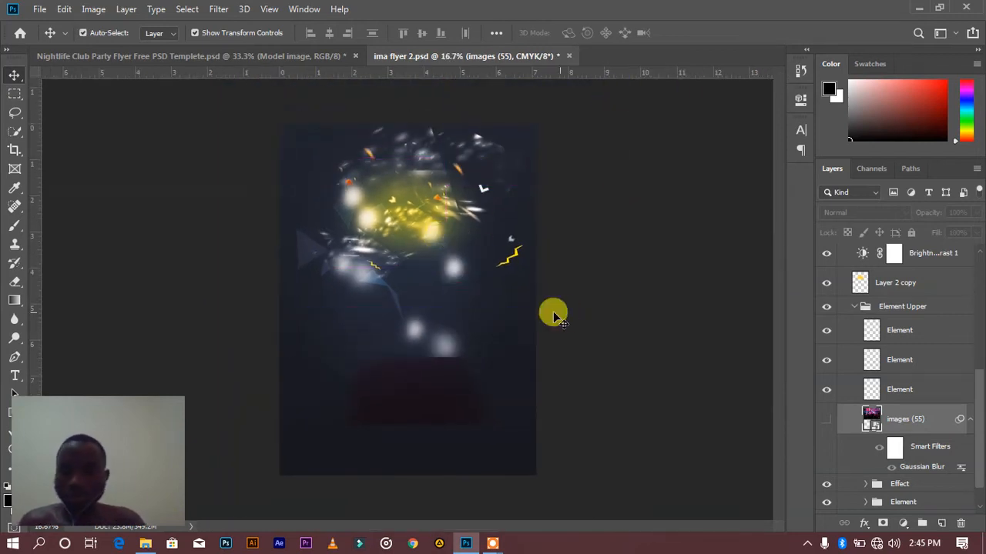
left_click(825, 430)
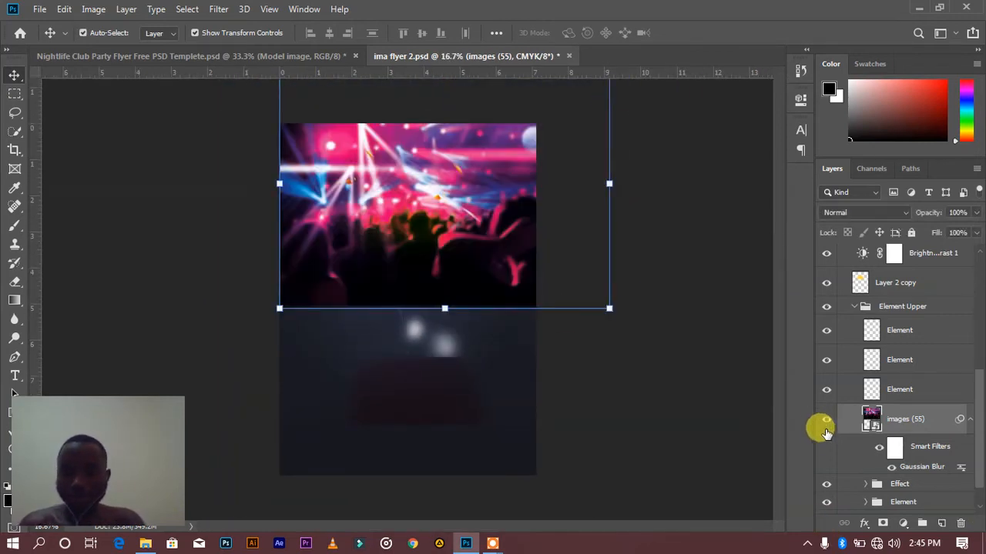
left_click(826, 422)
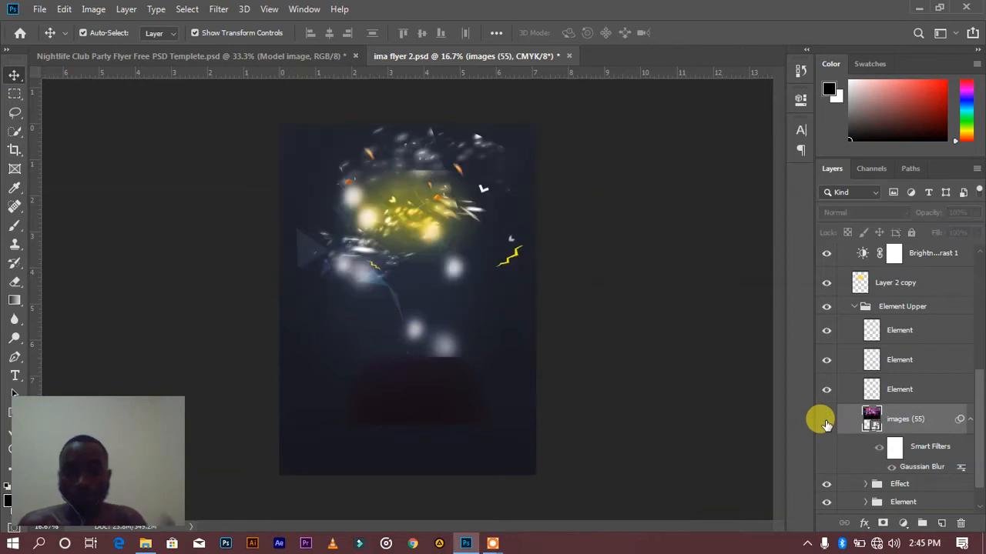
left_click(825, 424)
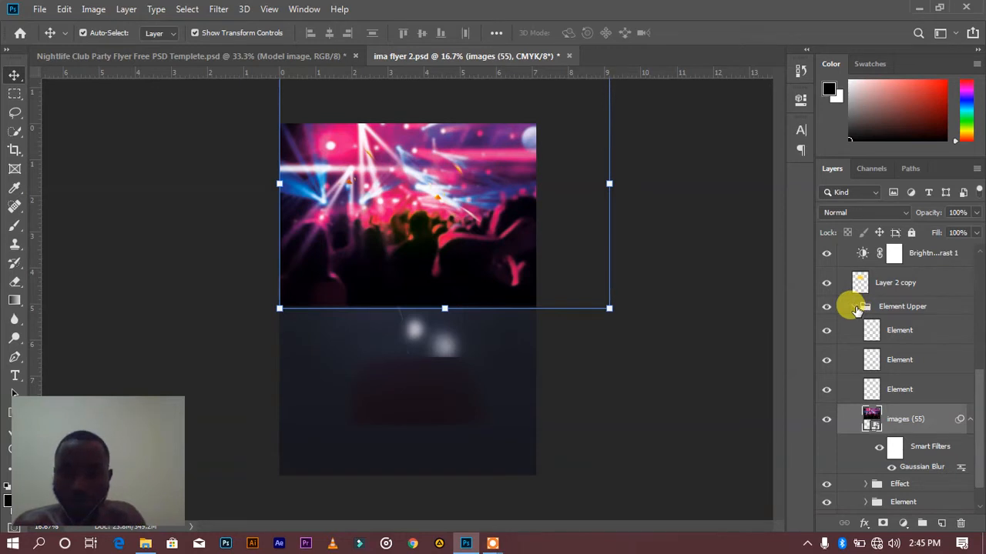
Collapse the Element Upper group, select Layer 2 copy, and compare the flyer with that layer hidden and shown
left_click(907, 365)
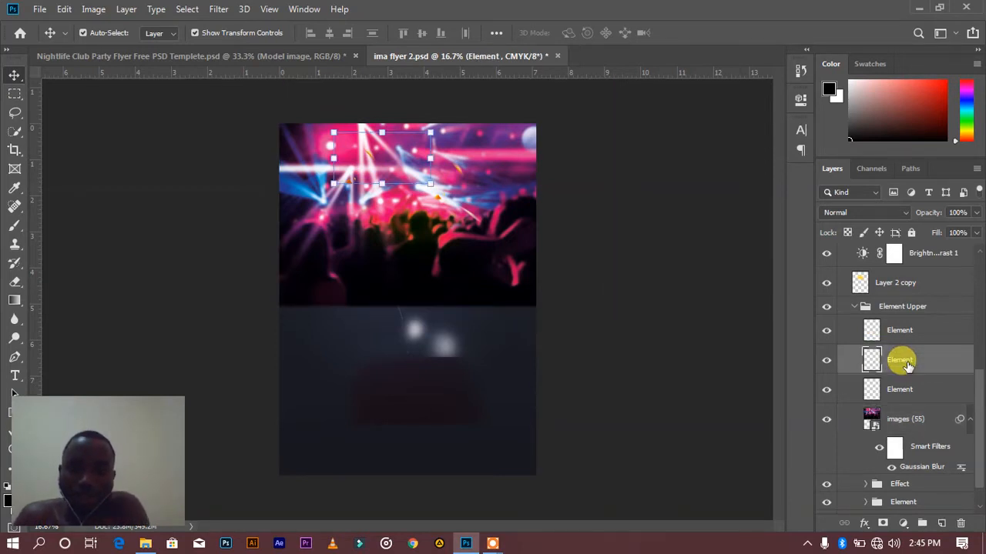
left_click(854, 307)
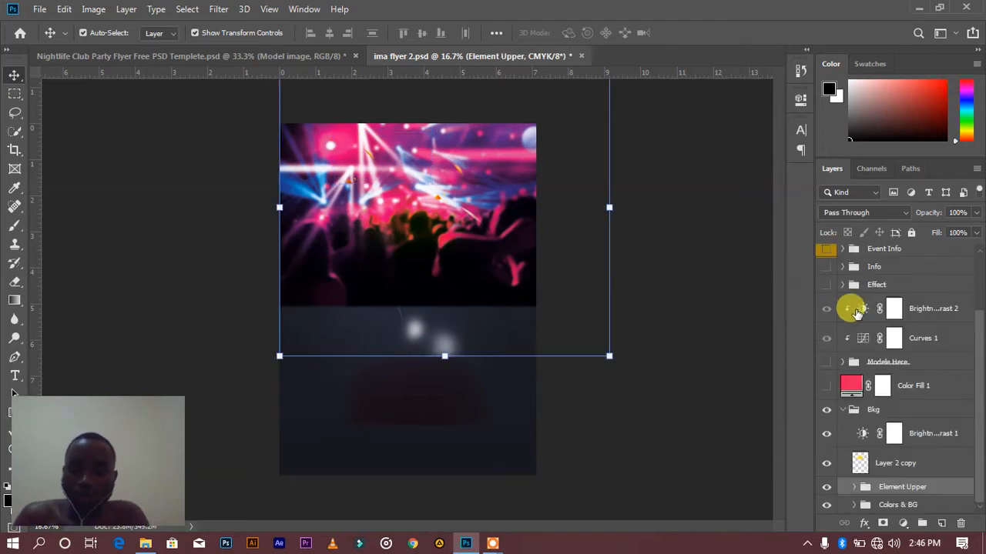
left_click(883, 465)
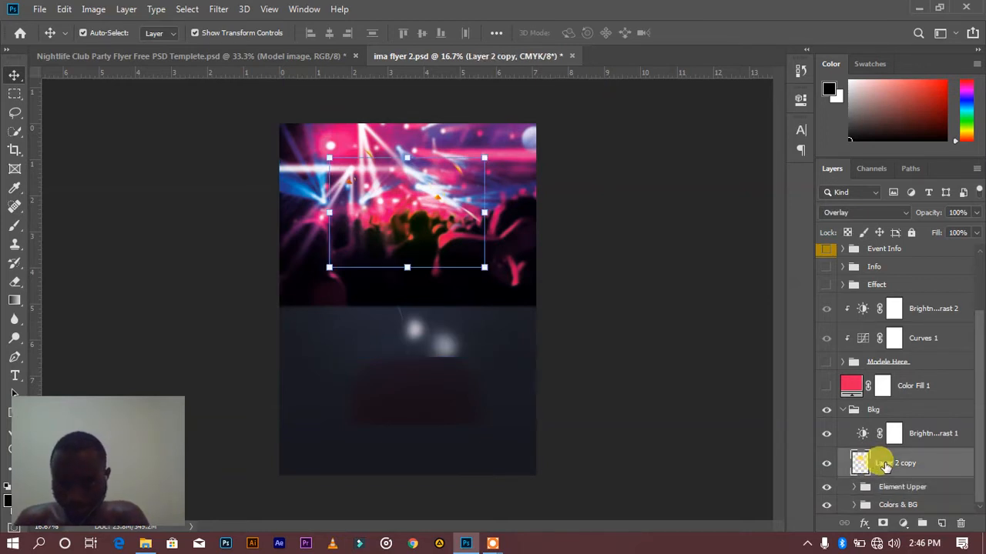
left_click(827, 465)
left_click(827, 467)
left_click(826, 468)
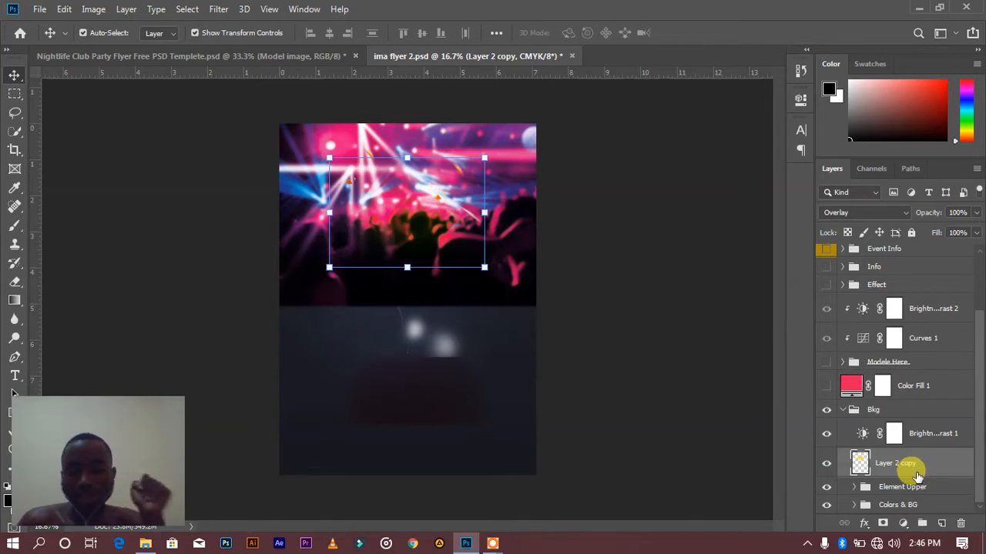
left_click(826, 463)
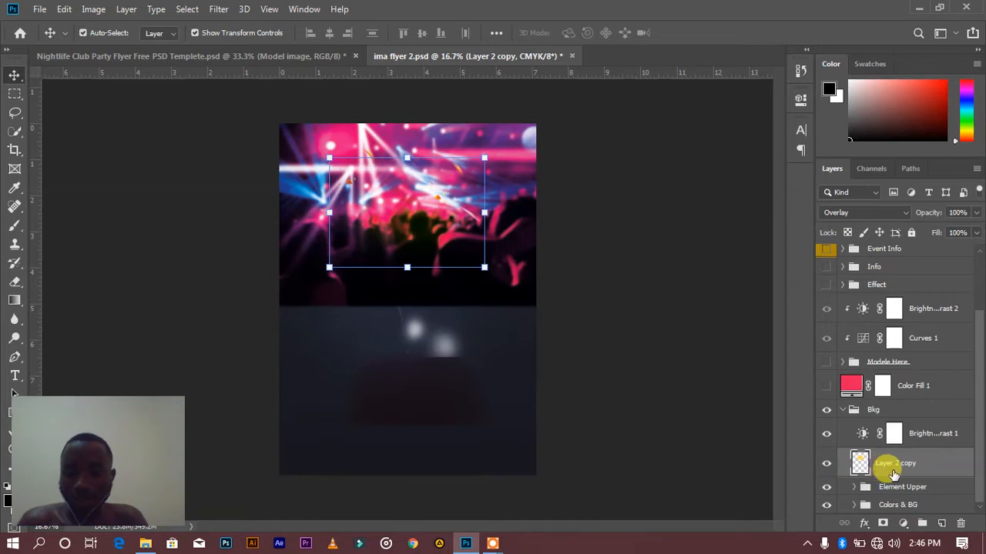
Create a new layer above Layer 2 copy and set the Brush's foreground color to dark yellow b3a10c
left_click(941, 523)
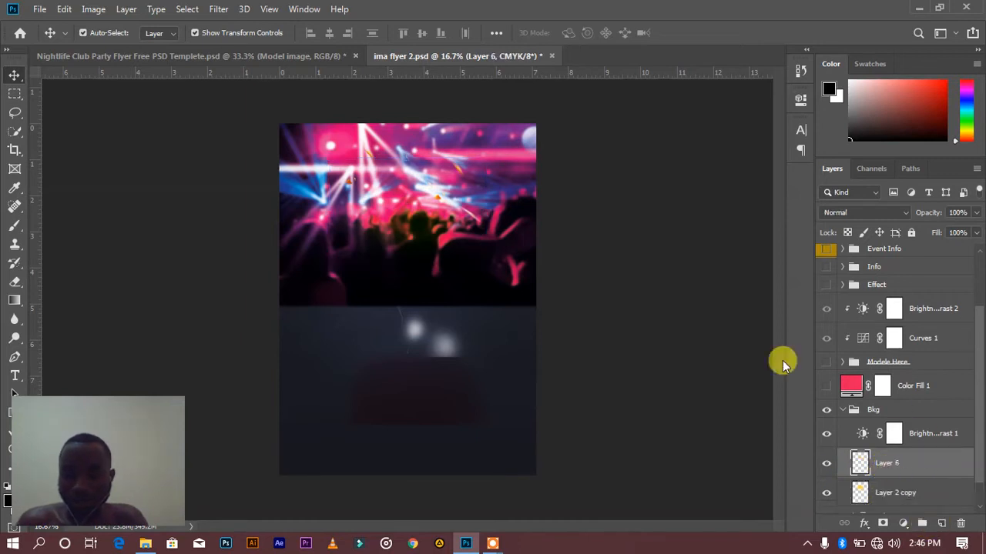
key("b")
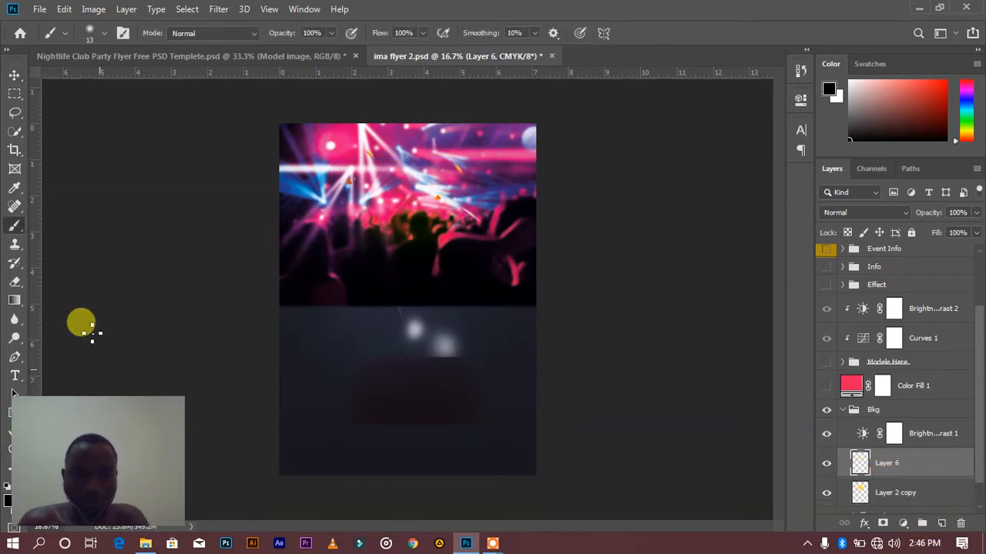
left_click(4, 499)
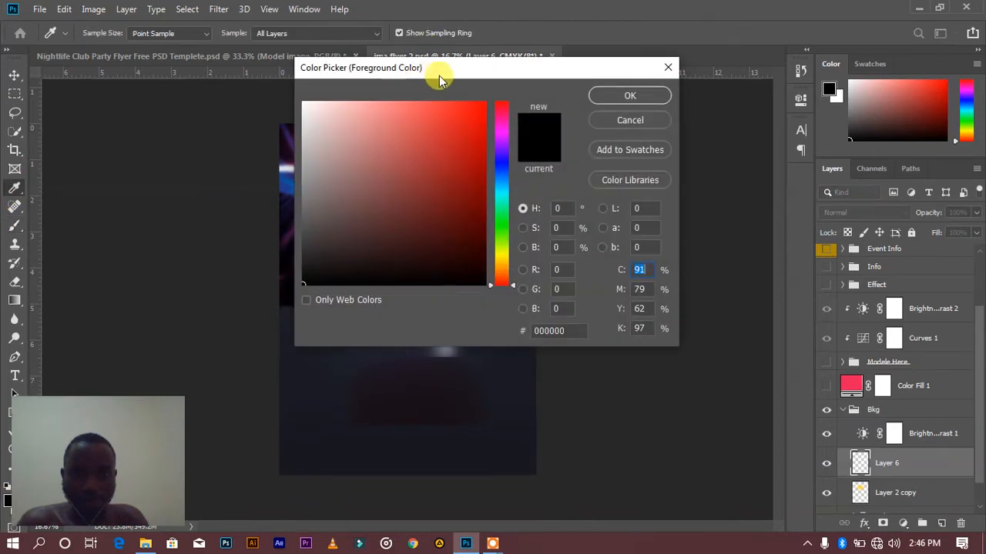
left_click_drag(509, 275, 506, 263)
left_click(475, 120)
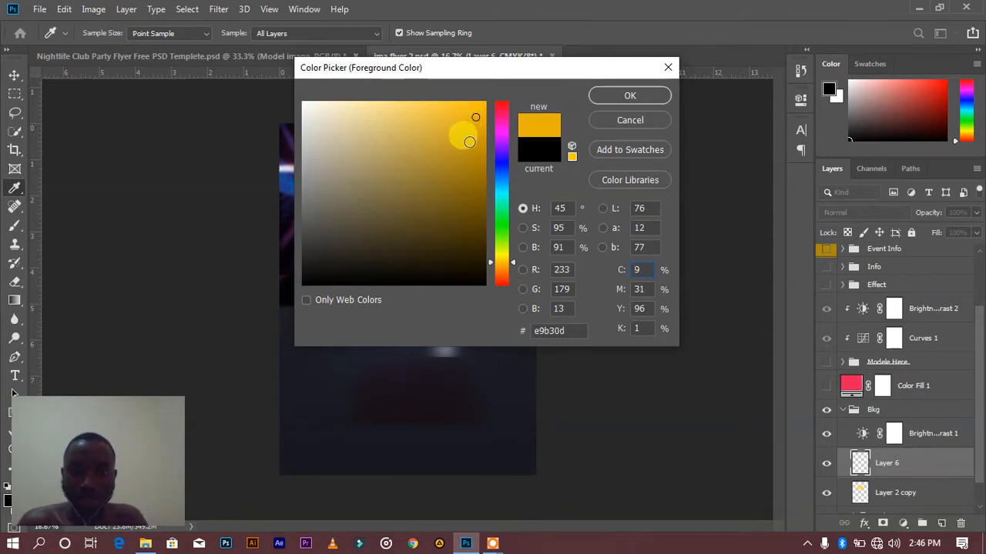
left_click(473, 157)
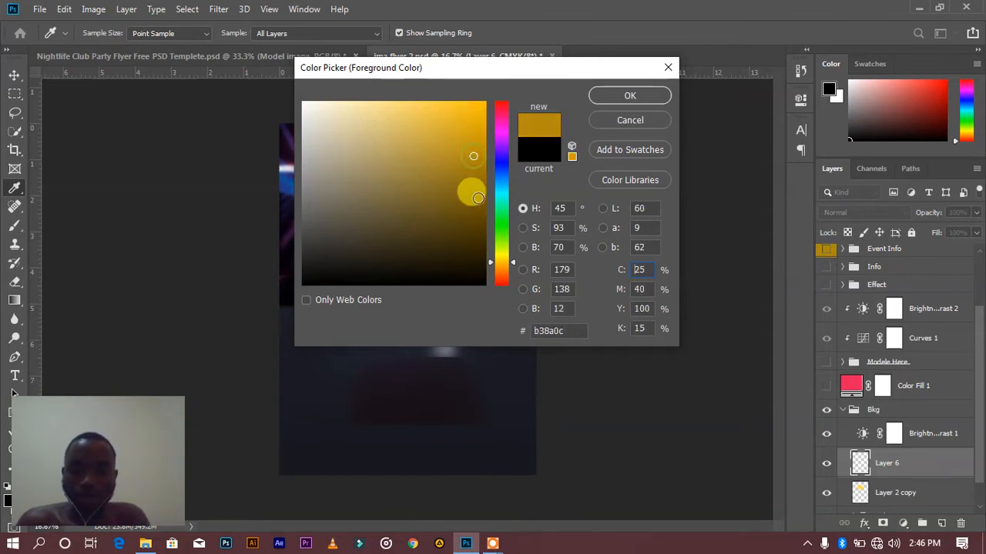
left_click_drag(502, 263, 502, 258)
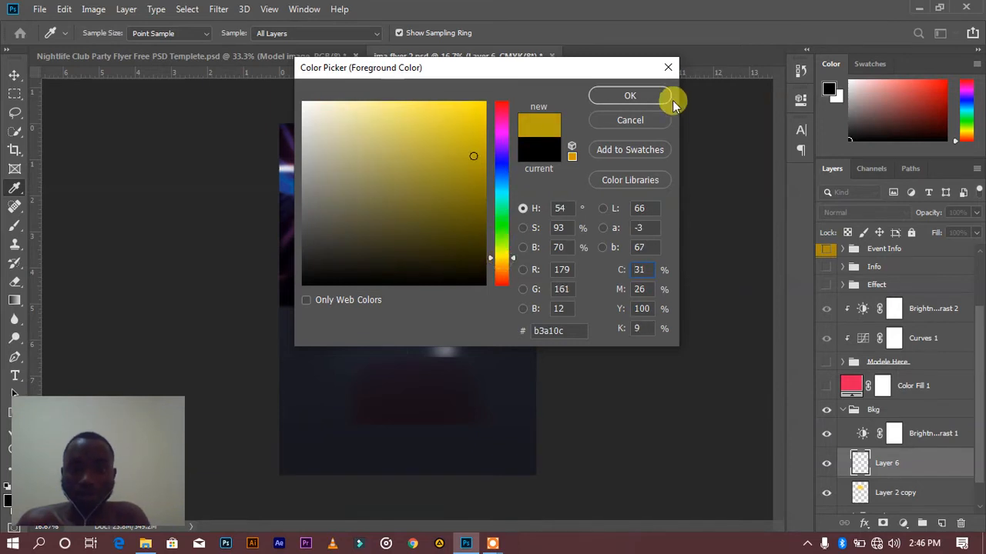
left_click(632, 95)
Enlarge the soft brush to 800 px and paint one yellow spot over the middle of the crowd on the new layer
key("b")
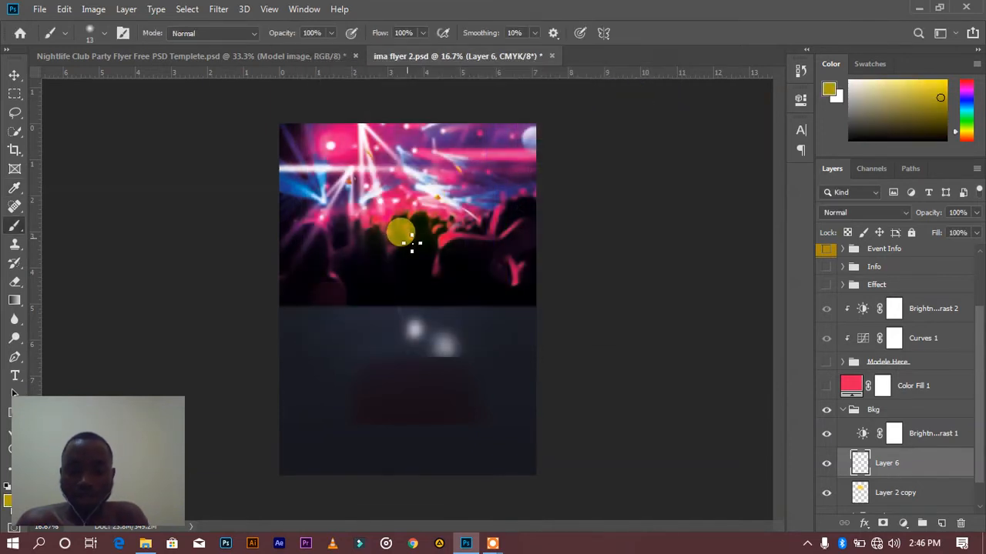
key("bracketright")
key("bracketright")
key("bracketright")
key("bracketright")
key("bracketright")
key("bracketright")
key("bracketright")
key("bracketright")
key("bracketright")
key("bracketright")
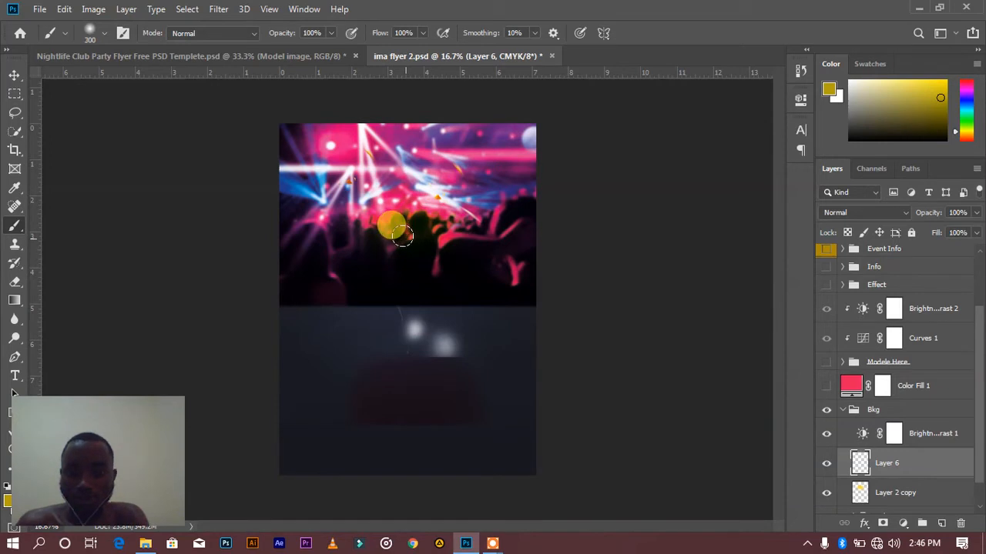
key("bracketright")
key("bracketright")
key("bracketright")
key("bracketright")
key("bracketright")
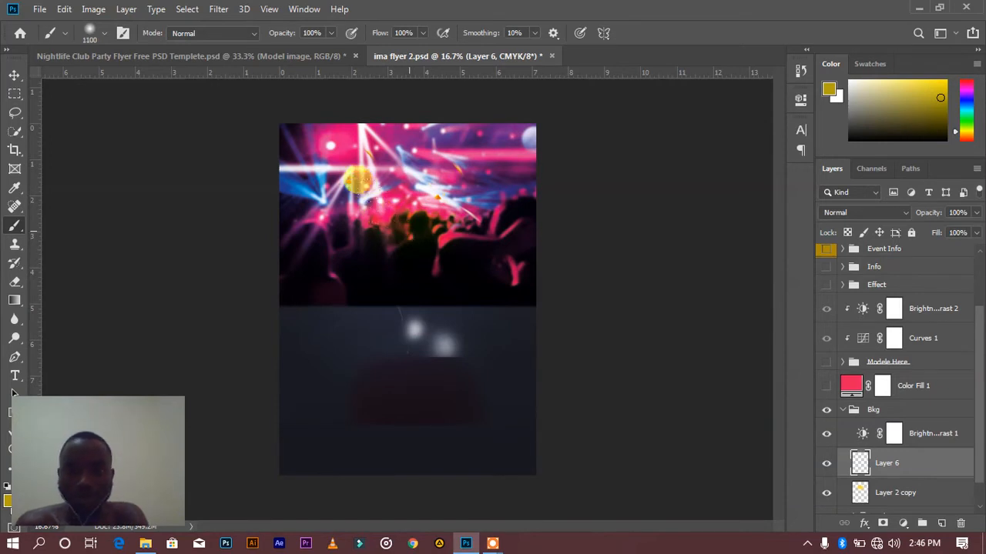
left_click(408, 218)
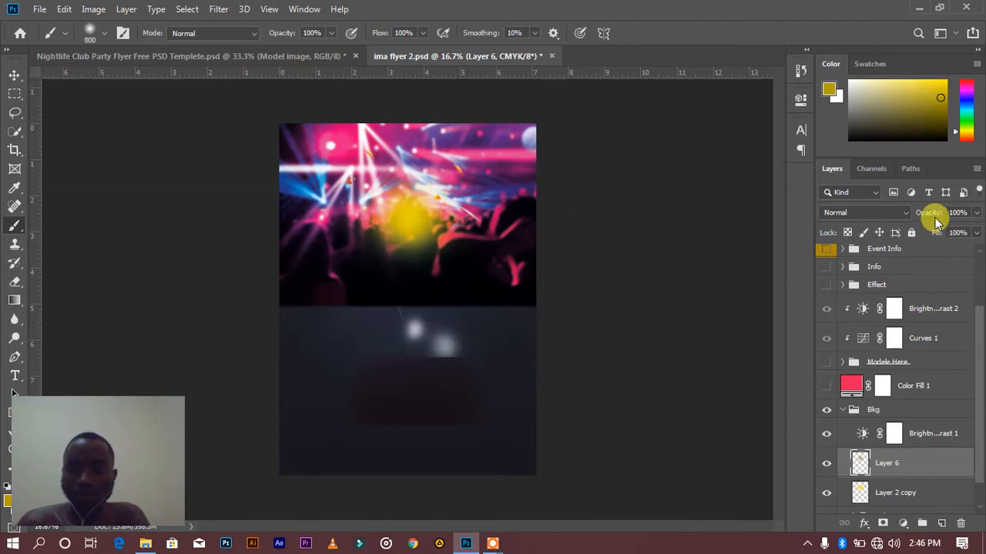
Set the yellow spot layer to 84% opacity with the Overlay blend mode, and hide the layer
left_click_drag(932, 214, 923, 217)
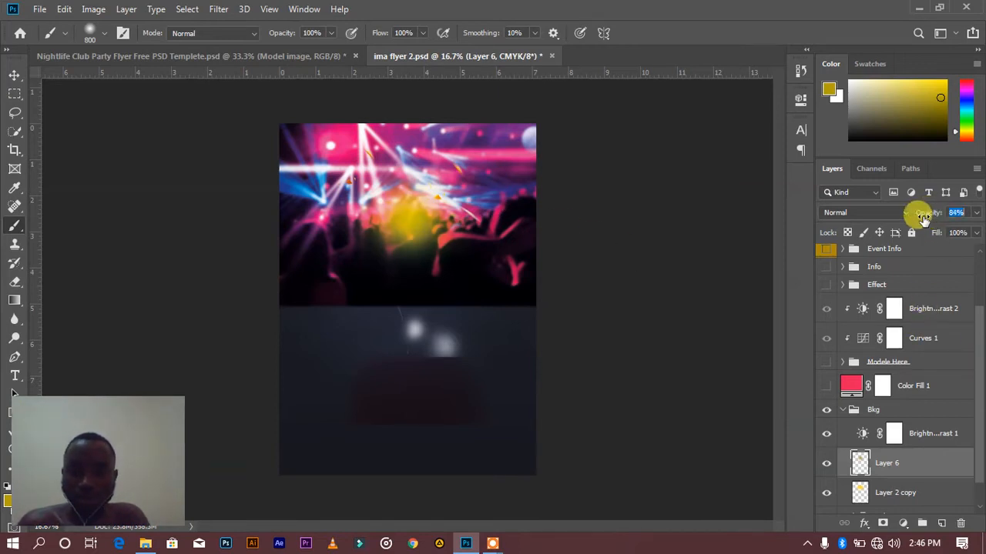
left_click(910, 495)
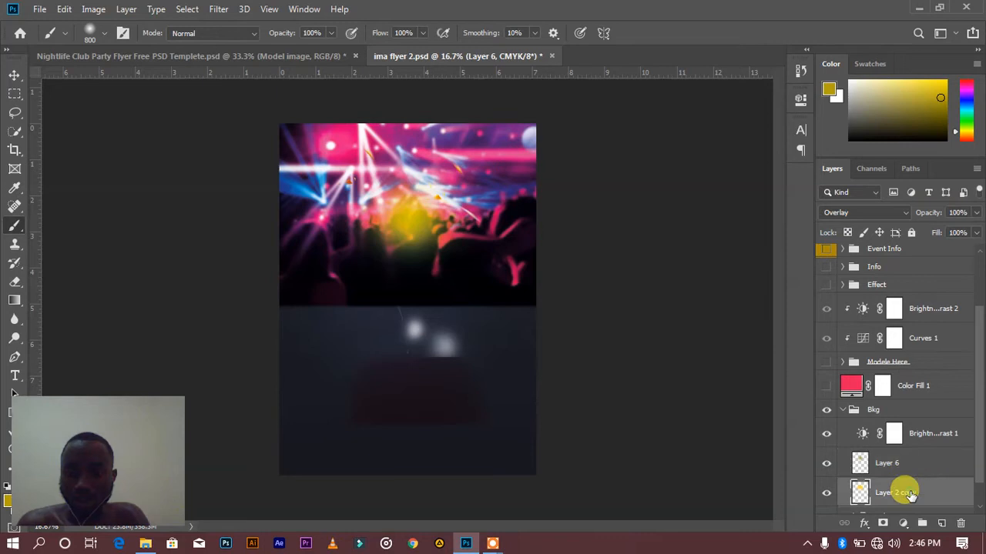
left_click(901, 465)
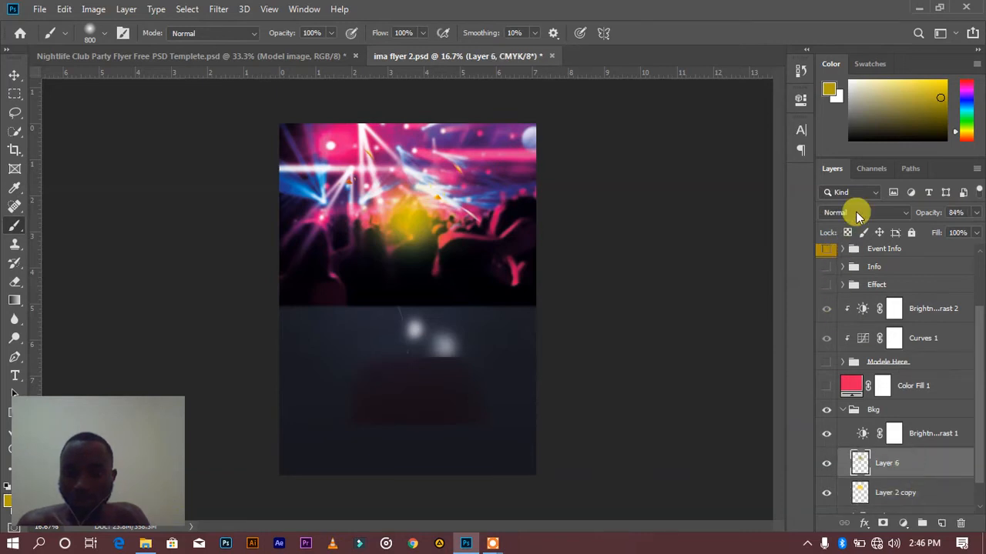
left_click(859, 214)
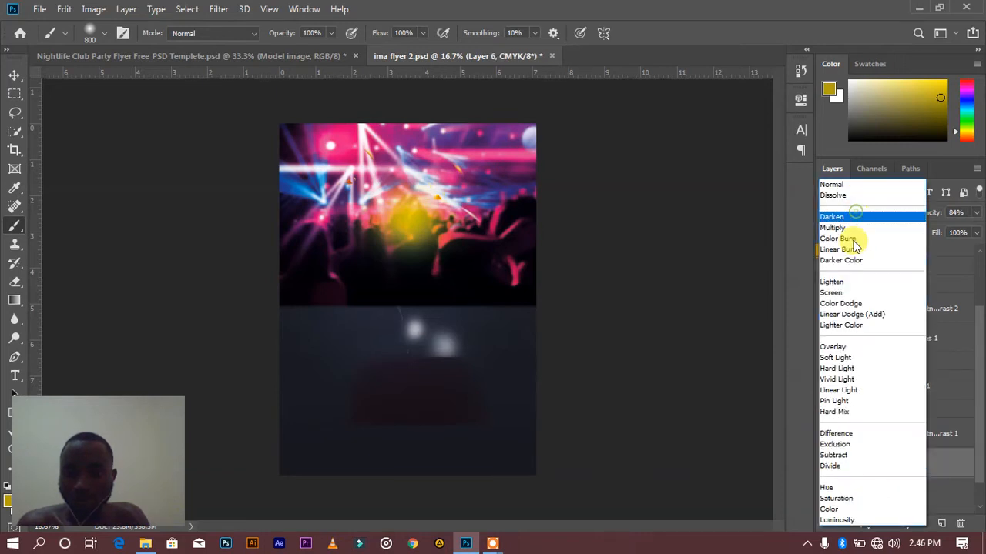
left_click(848, 347)
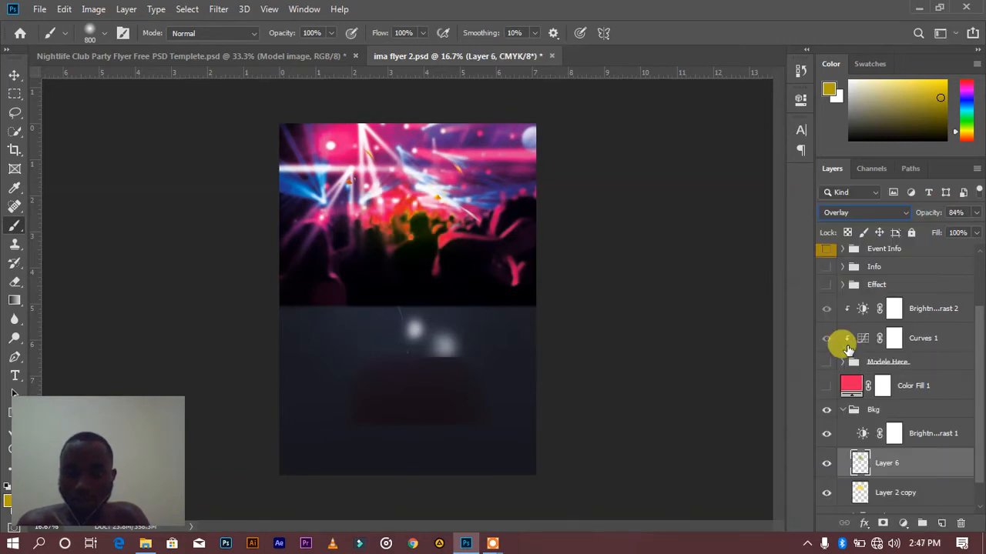
left_click(825, 465)
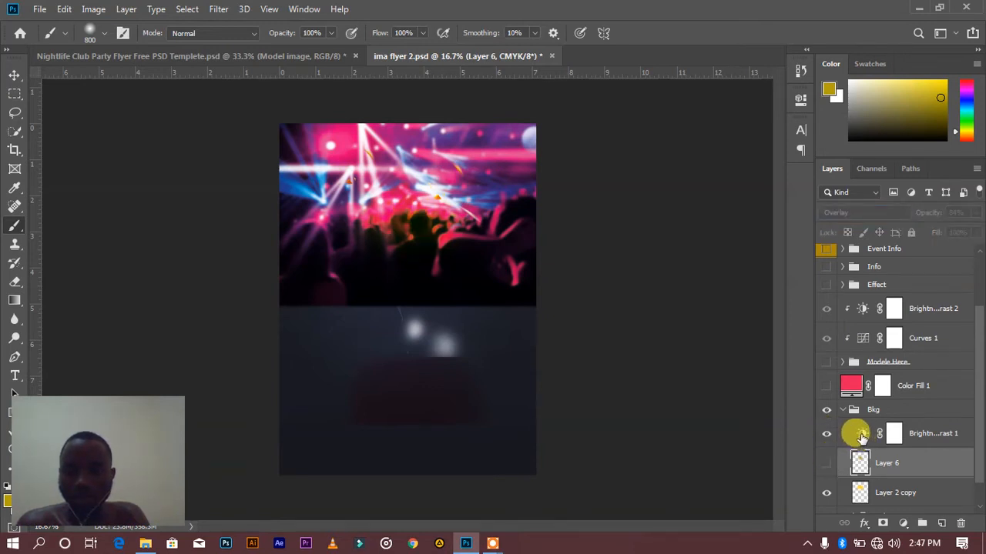
Review the Brightness/Contrast 1 settings, compare the flyer without and with that adjustment, and collapse the Bkg group
double_click(861, 435)
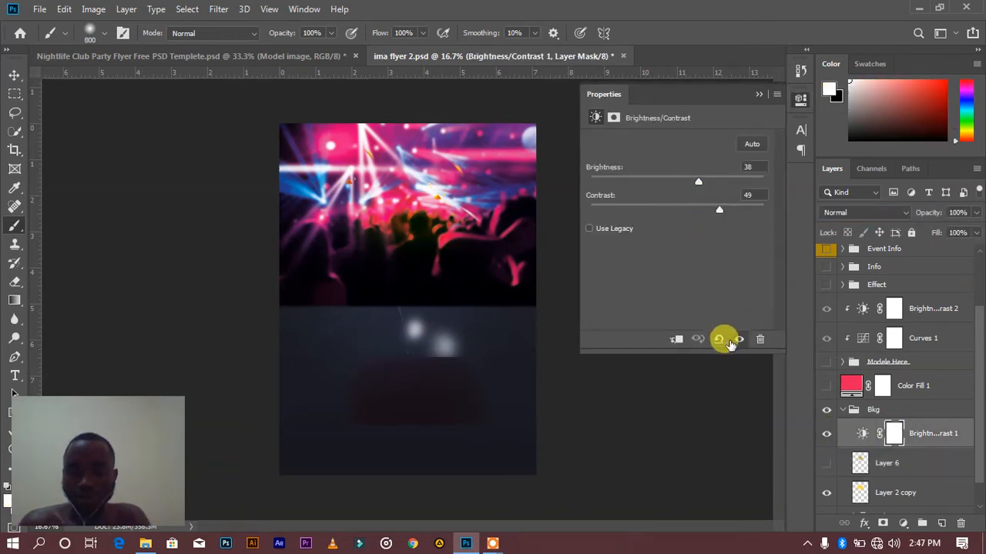
left_click(739, 339)
left_click(739, 340)
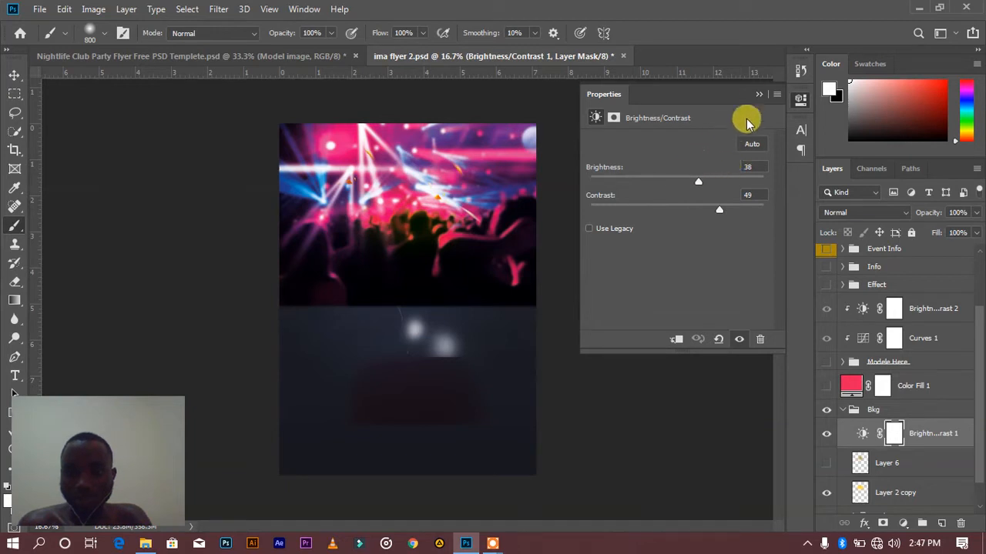
left_click(758, 94)
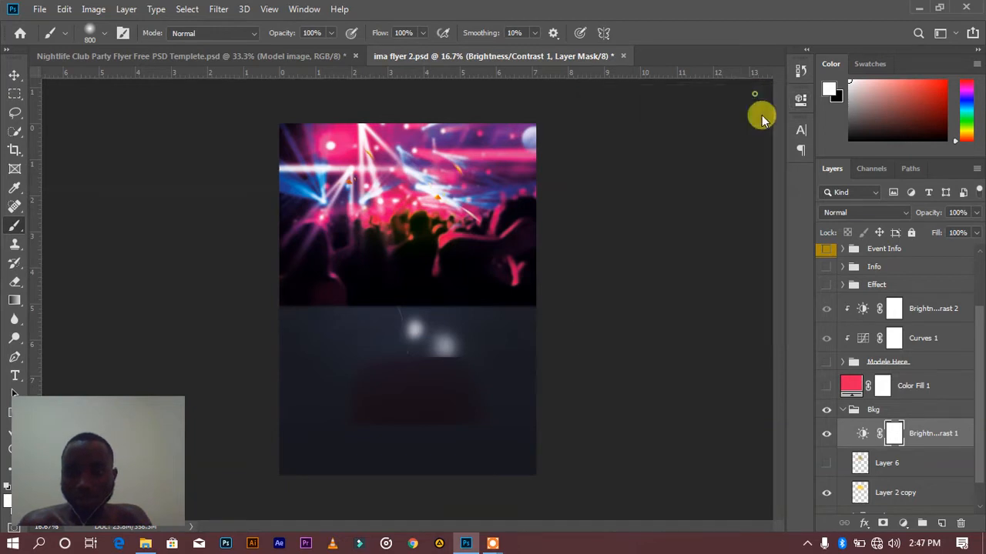
left_click(843, 410)
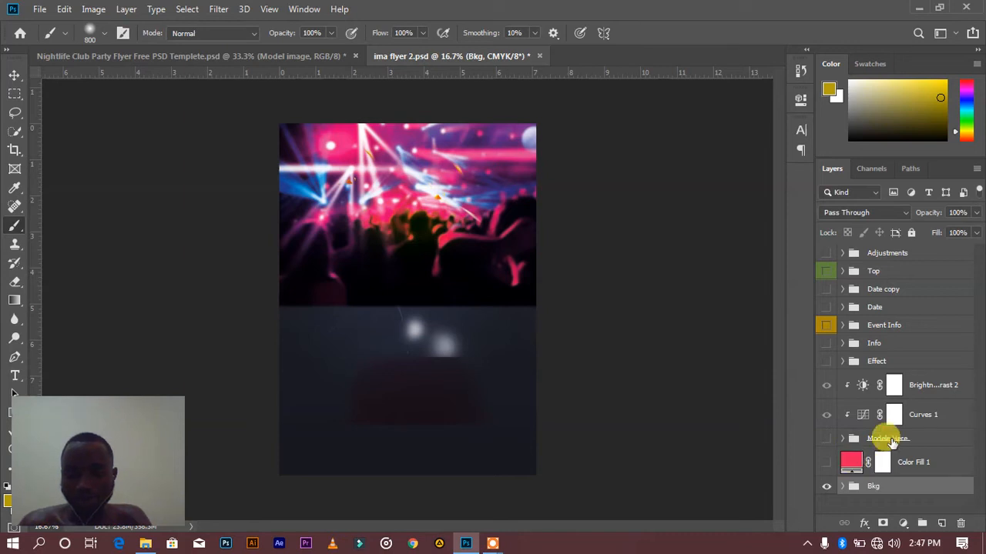
Show the Color Fill 1 layer above the Bkg group and review its fill color
left_click(826, 464)
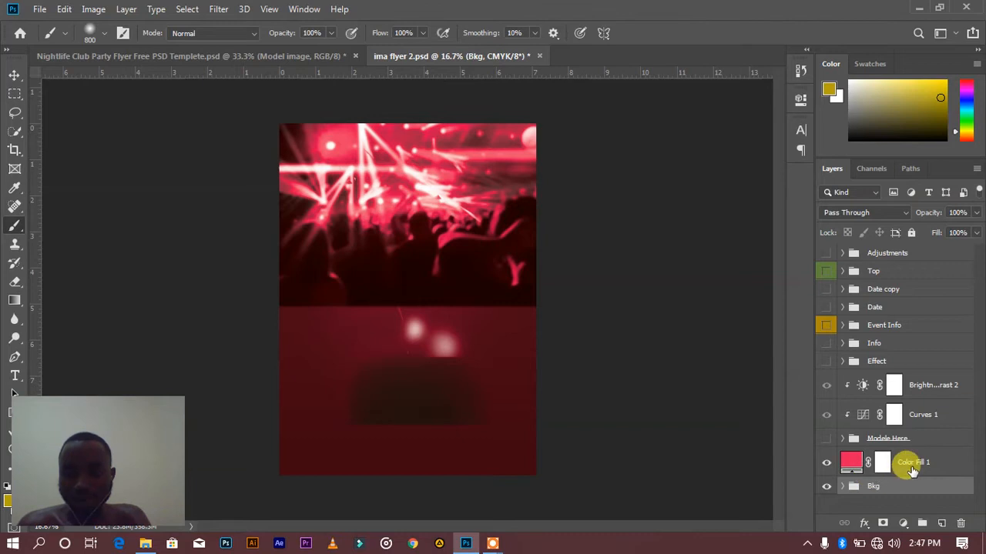
left_click(911, 472)
left_click(853, 465)
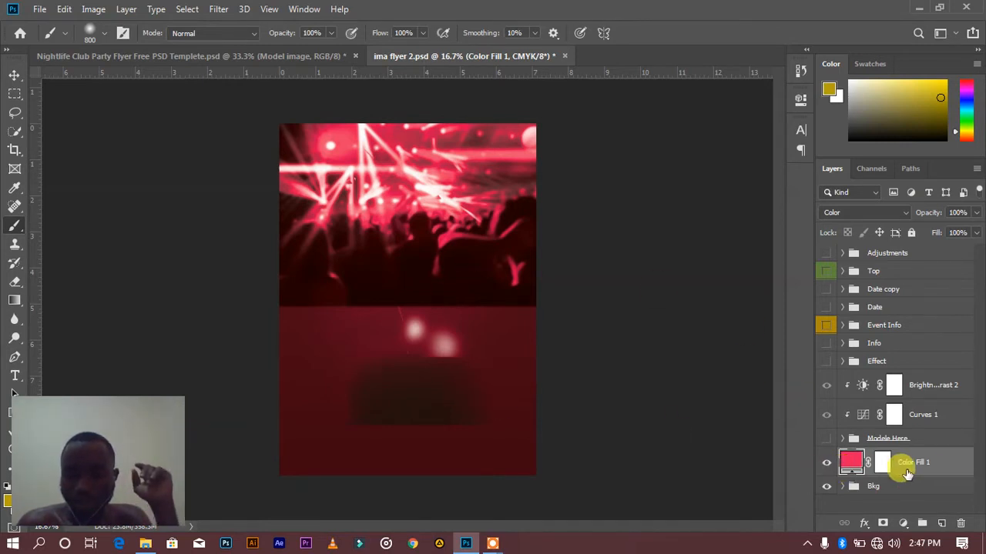
double_click(845, 463)
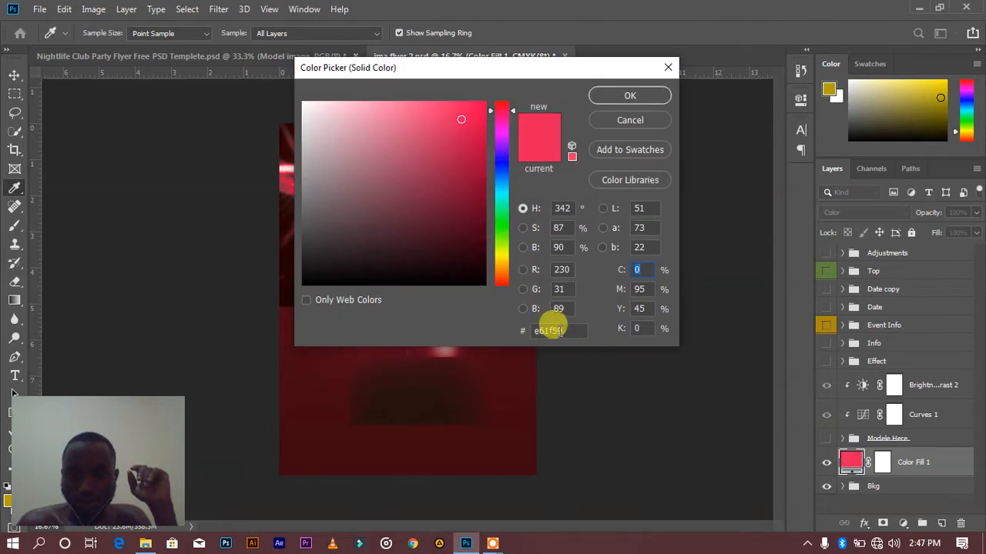
left_click(630, 97)
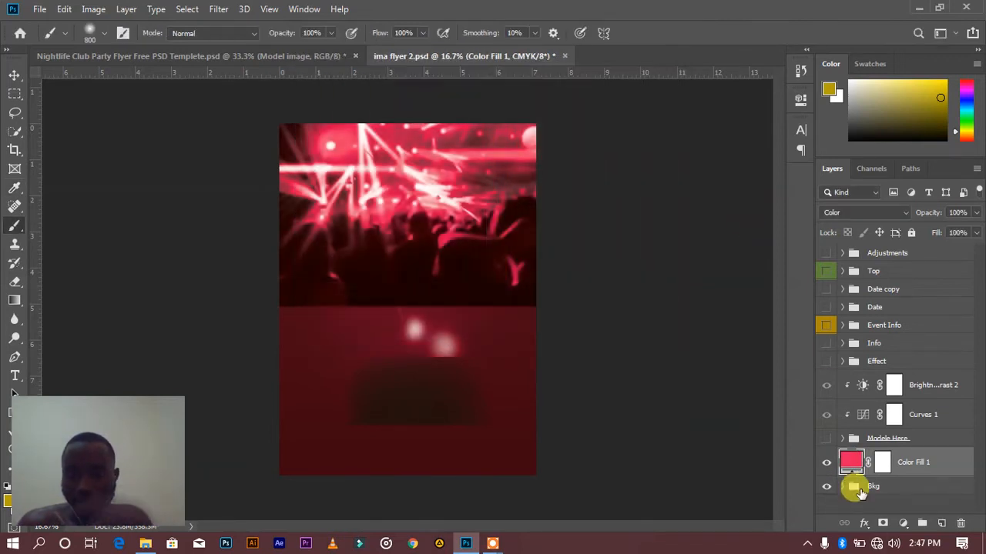
Show and select the Modele Here group, and hide its clipped Curves 1 and Brightness/Contrast 2 adjustments
left_click(826, 438)
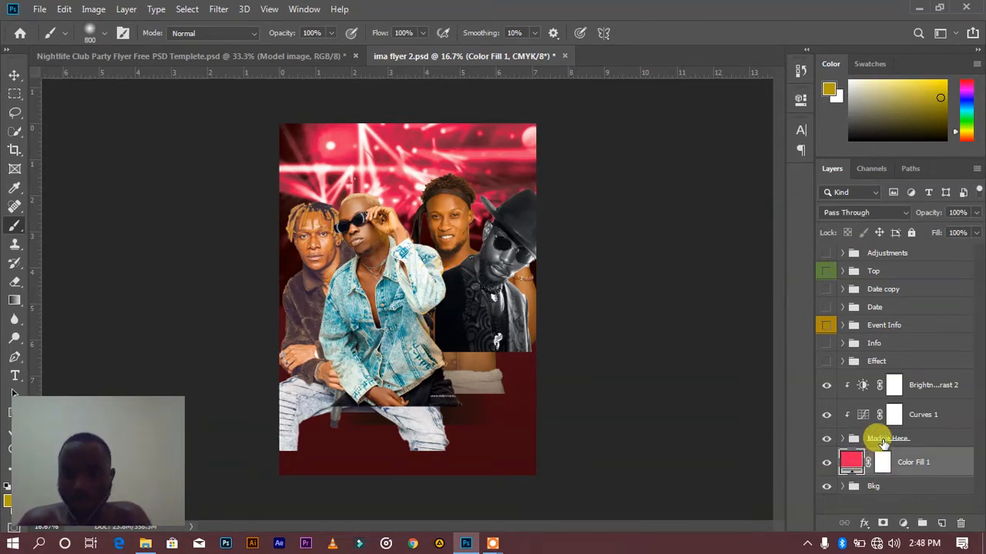
left_click(883, 443)
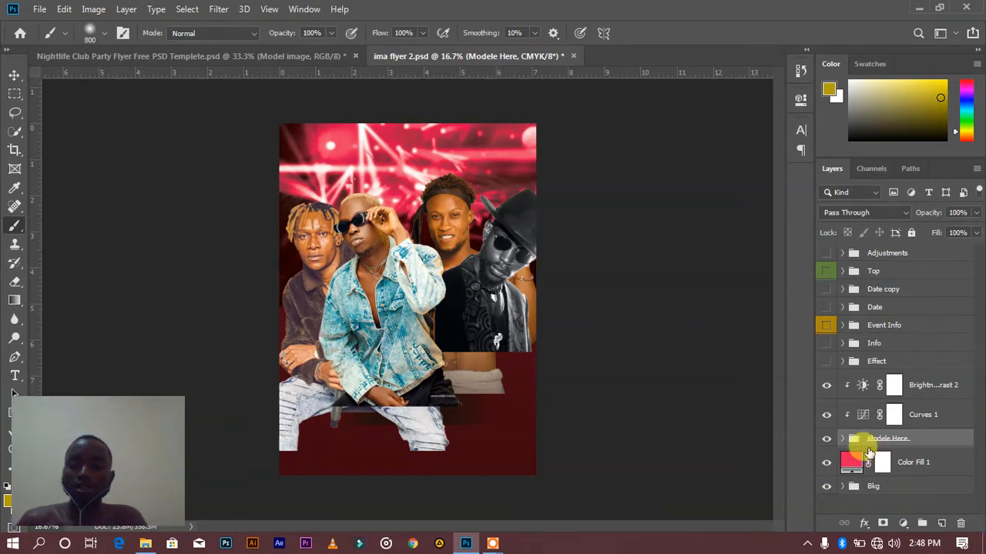
left_click(827, 415)
left_click(827, 385)
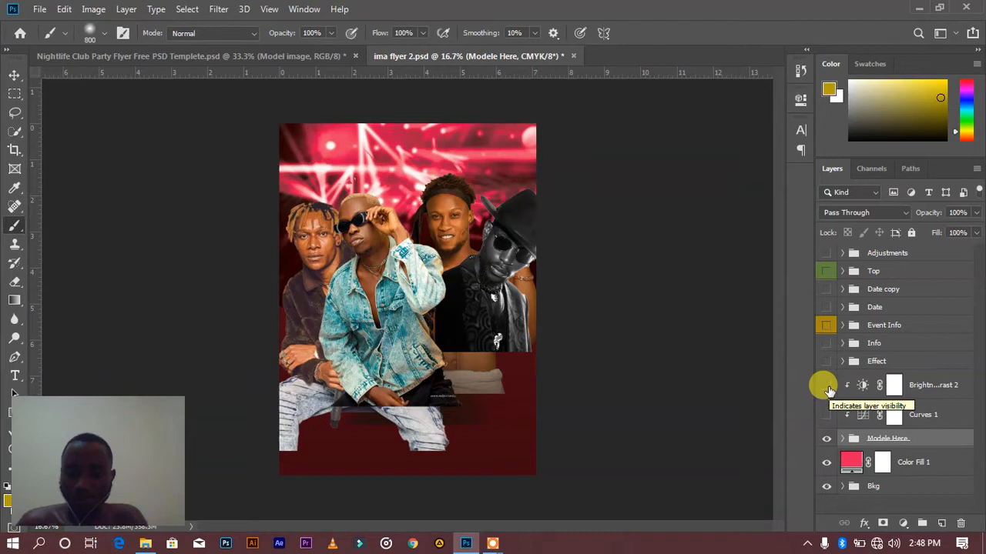
Show Curves 1 and Brightness/Contrast 2 again one at a time, reviewing each adjustment's settings
left_click(827, 414)
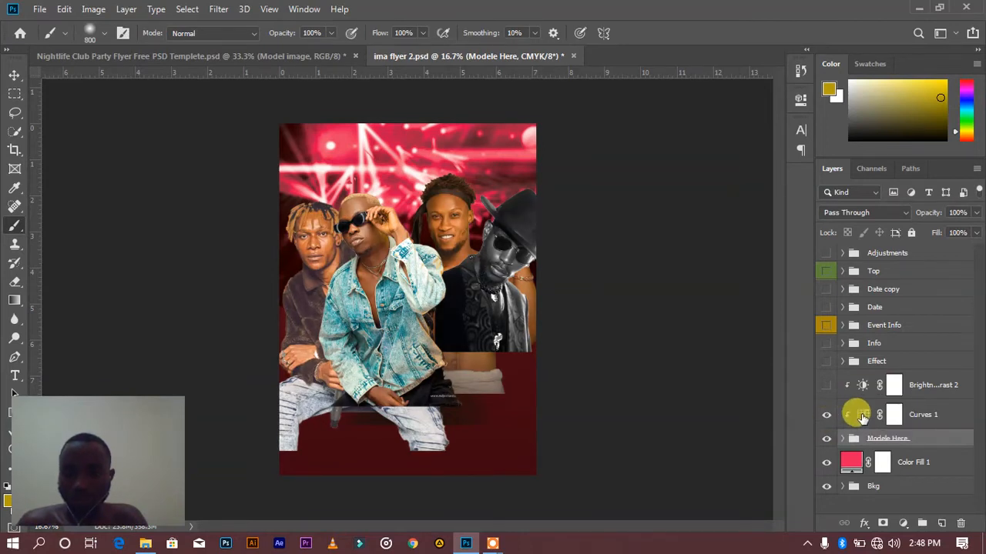
double_click(862, 416)
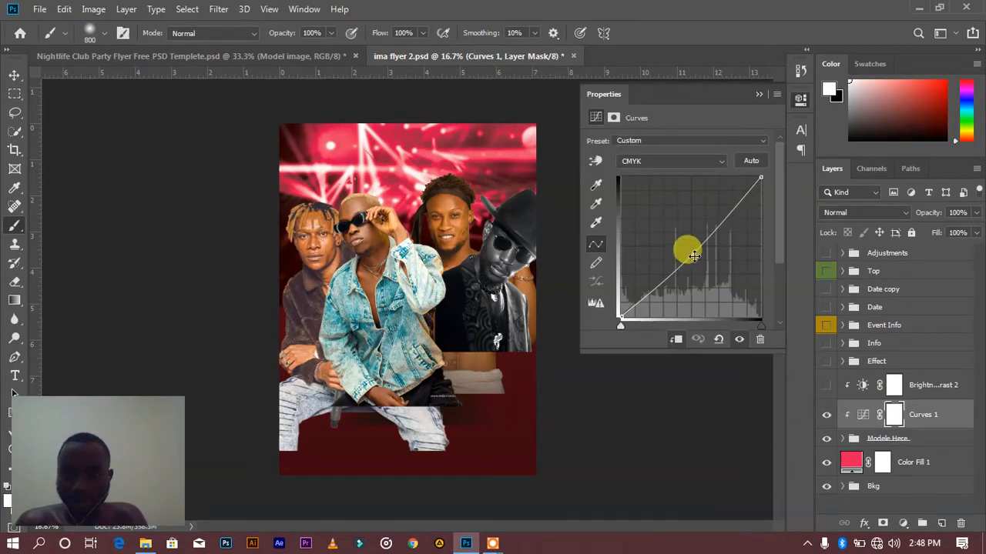
left_click(760, 95)
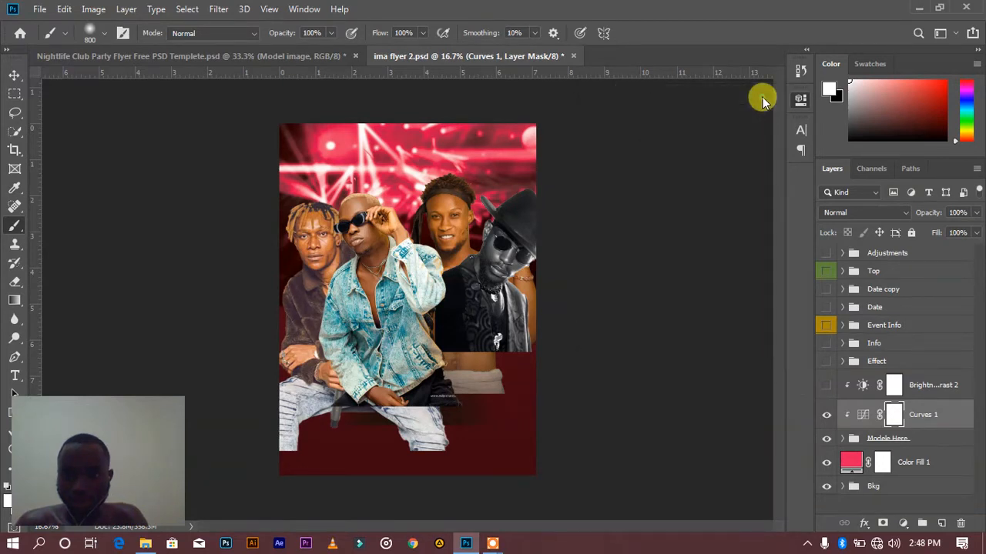
left_click(827, 386)
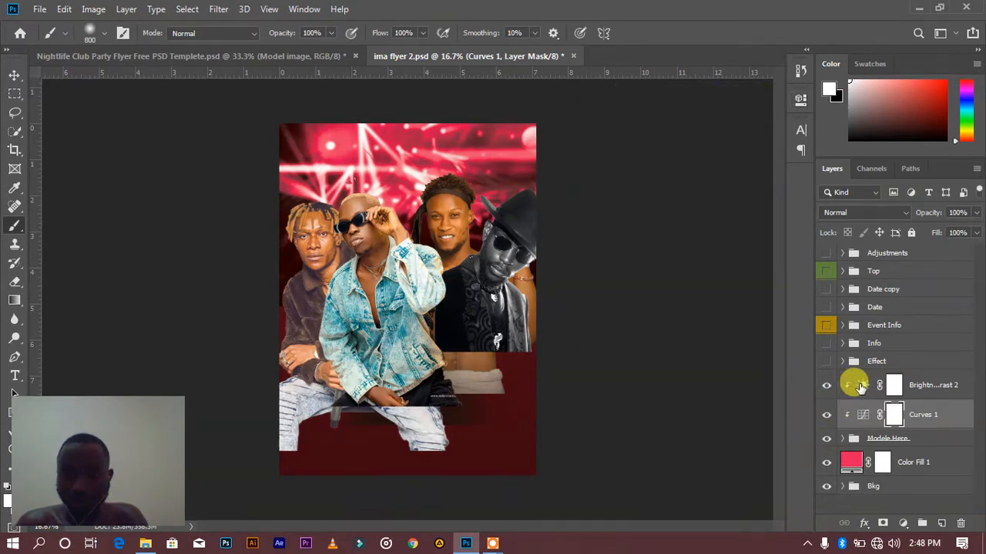
double_click(860, 385)
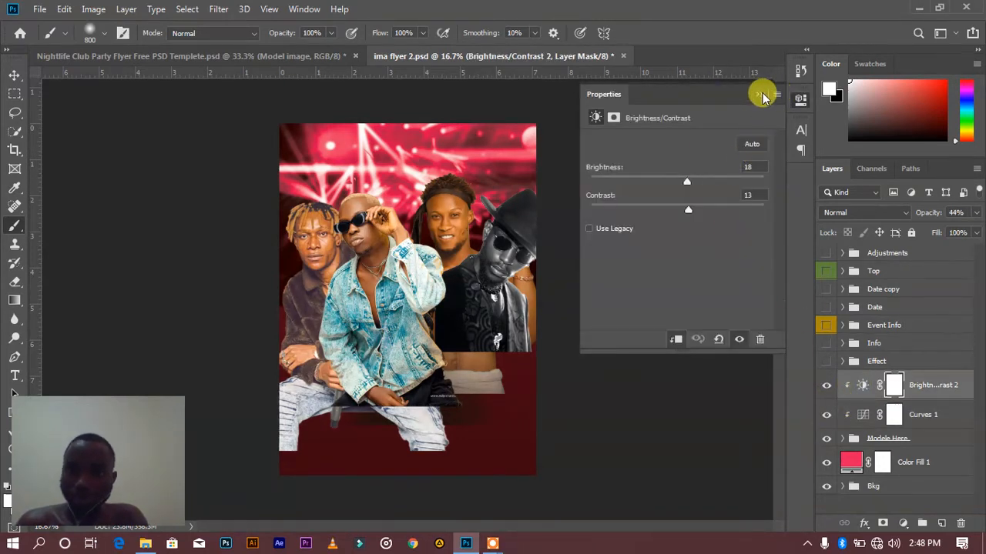
left_click(760, 95)
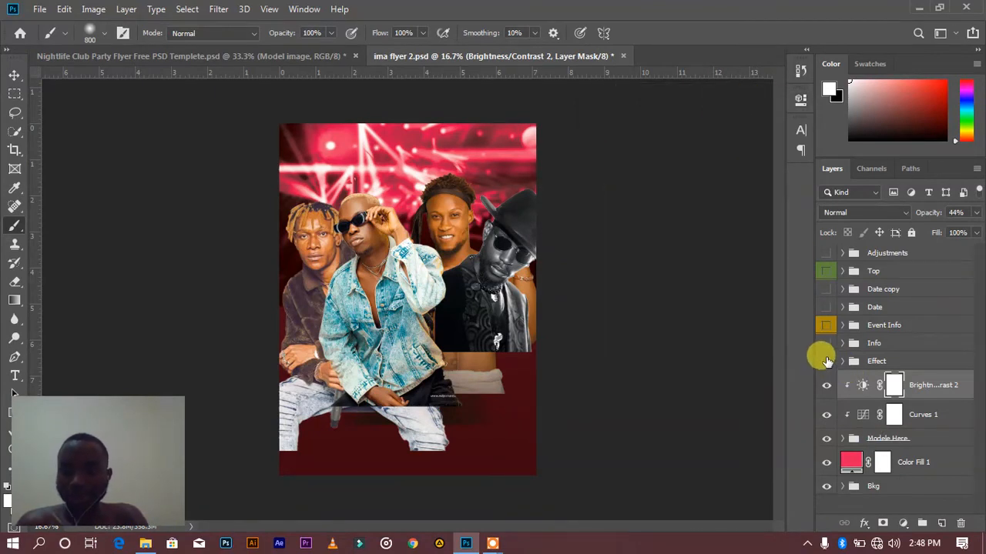
Show and expand the Effect group, and select its Dust copy and Dust layers in turn
left_click(826, 361)
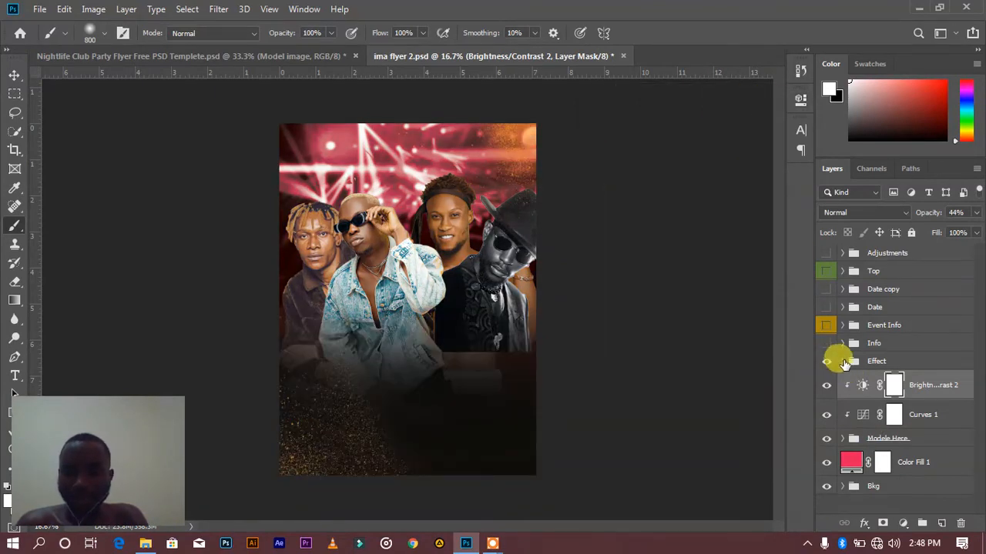
left_click(841, 361)
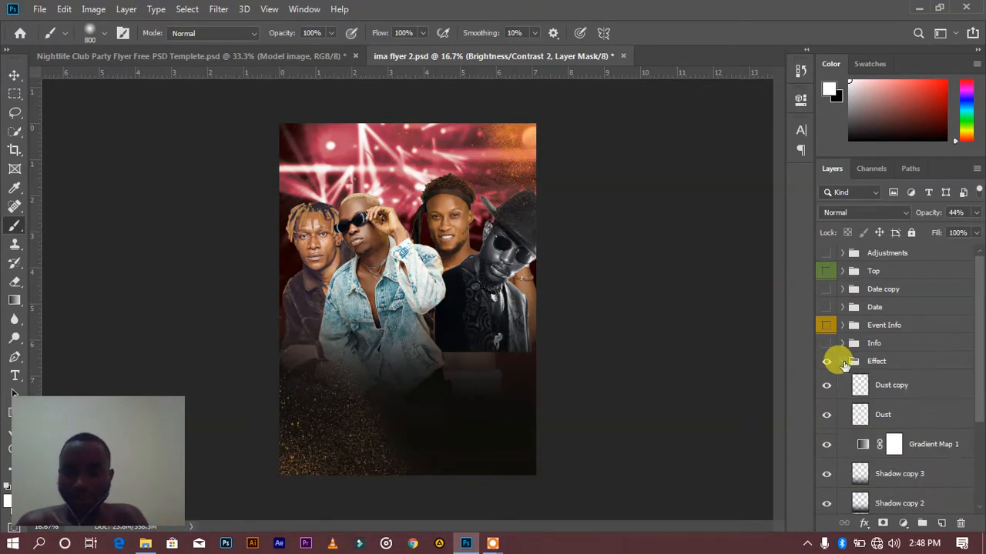
left_click(881, 389)
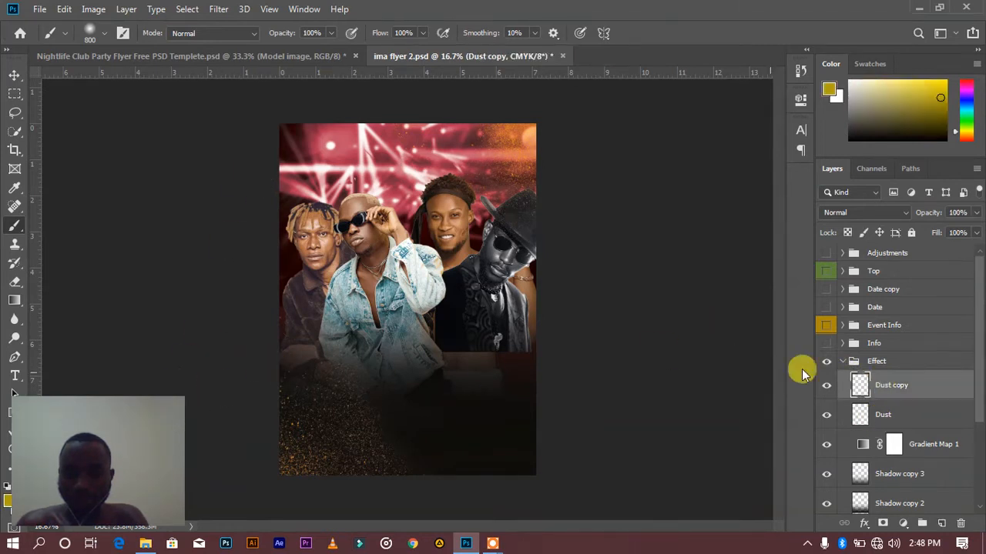
left_click(884, 416)
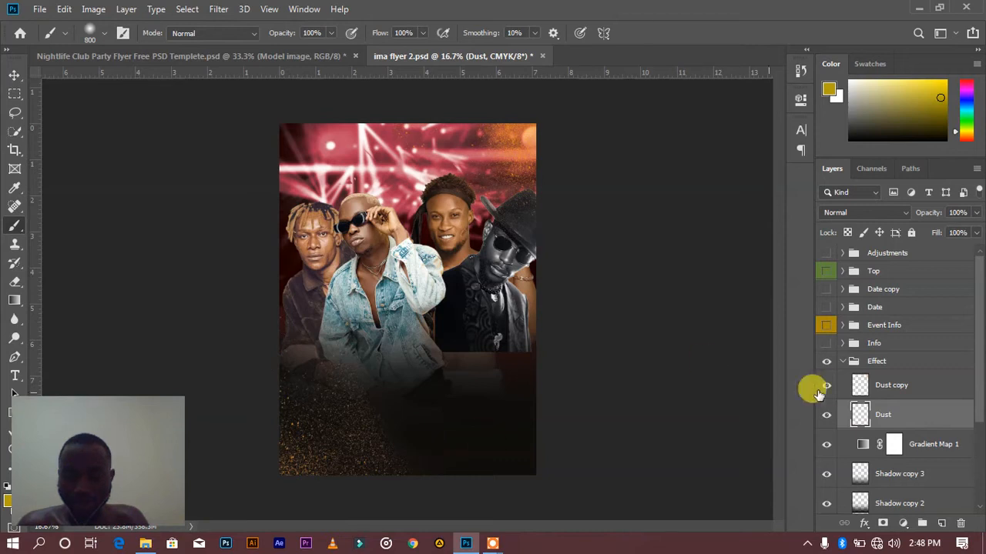
Compare the flyer with the Shadow copy 2 layer hidden and shown
scroll(890, 436, "down", 4)
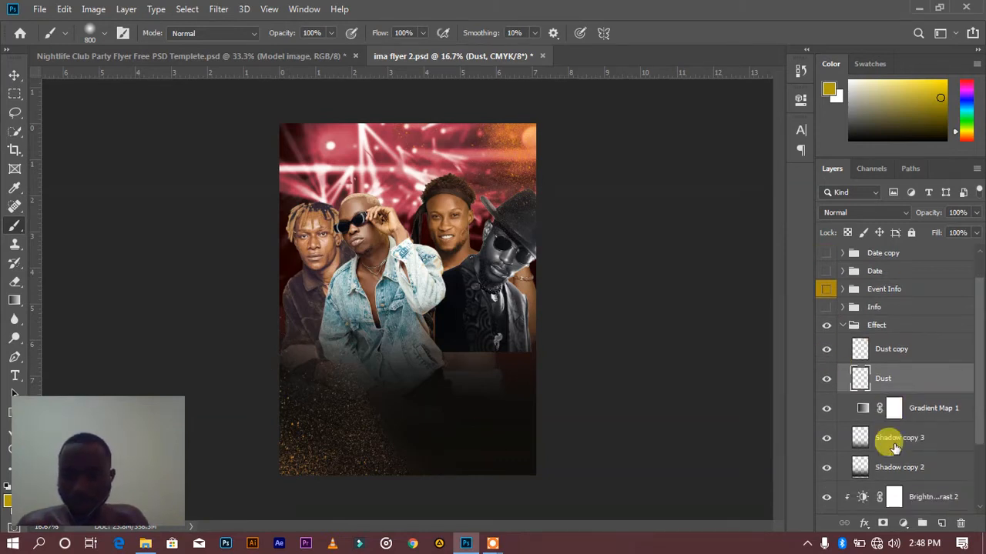
scroll(889, 437, "up", 1)
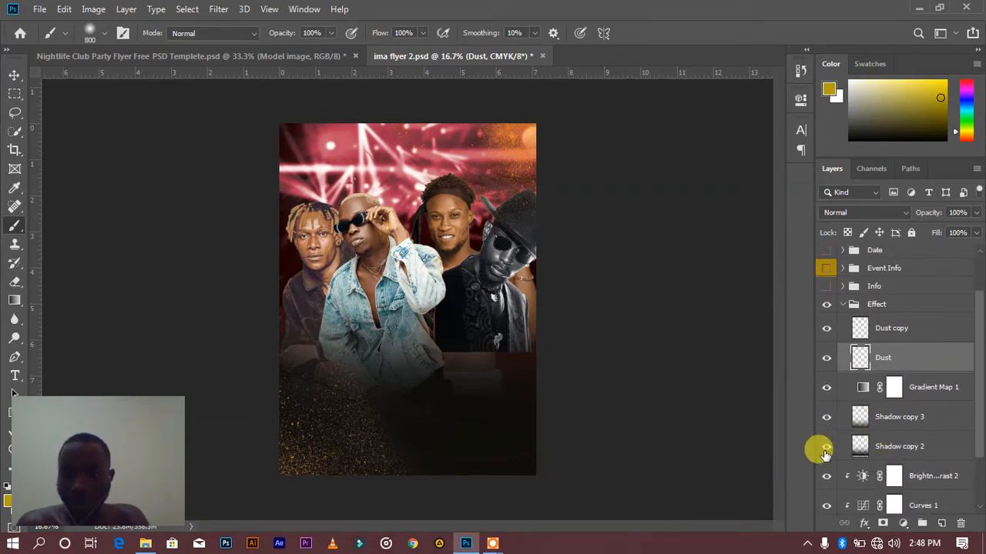
left_click(824, 454)
left_click(824, 454)
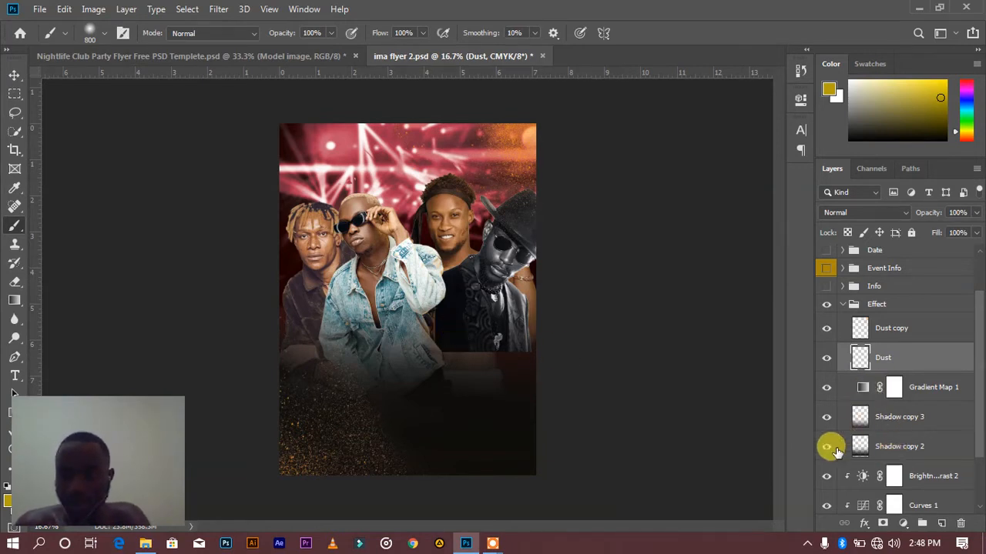
Create a new layer above Shadow copy 2 and set up the Gradient tool with the default black and white colors
left_click(916, 455)
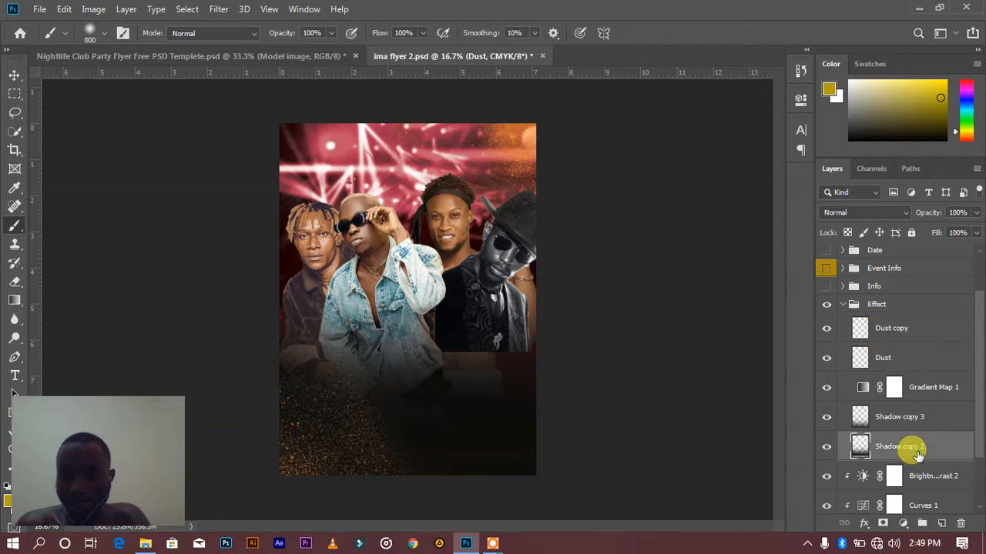
left_click(939, 525)
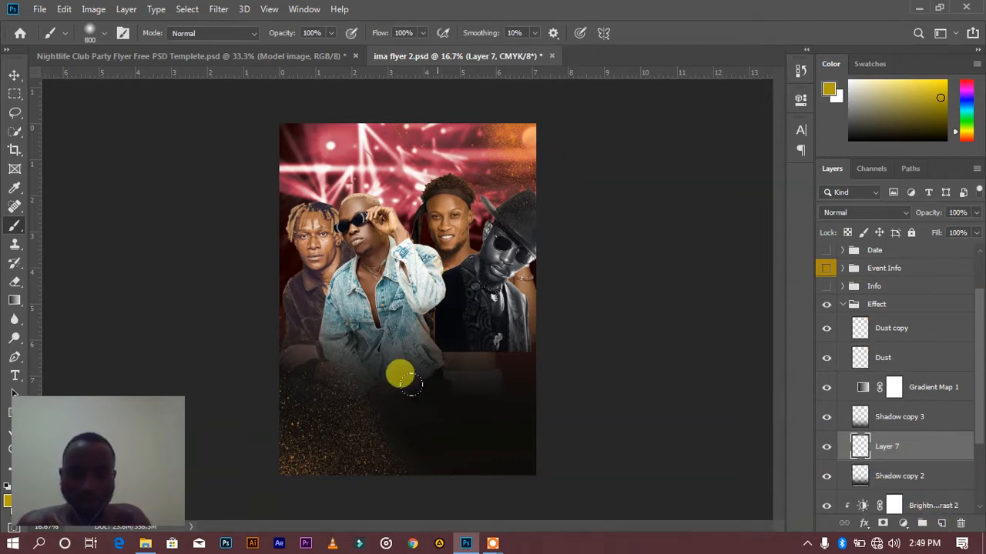
key("g")
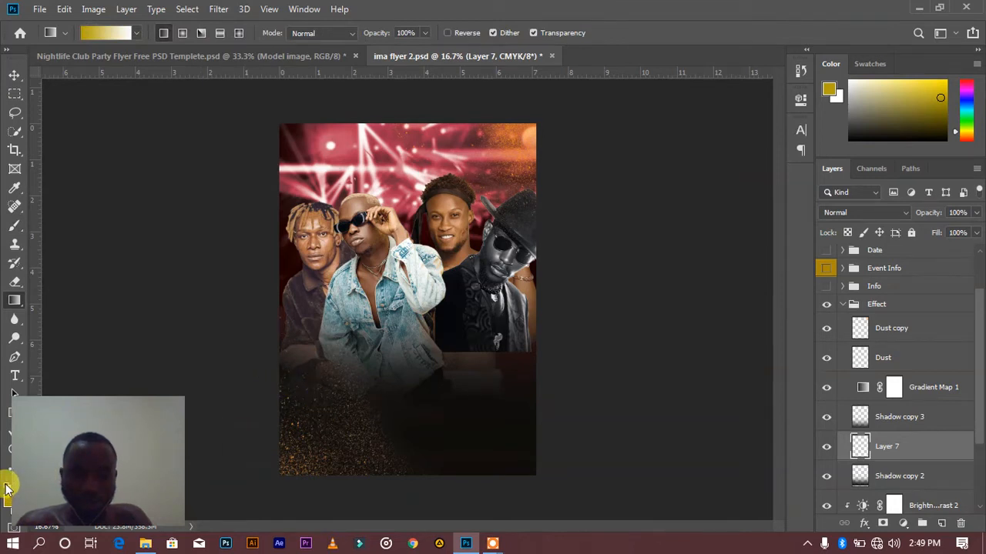
left_click_drag(66, 402, 120, 407)
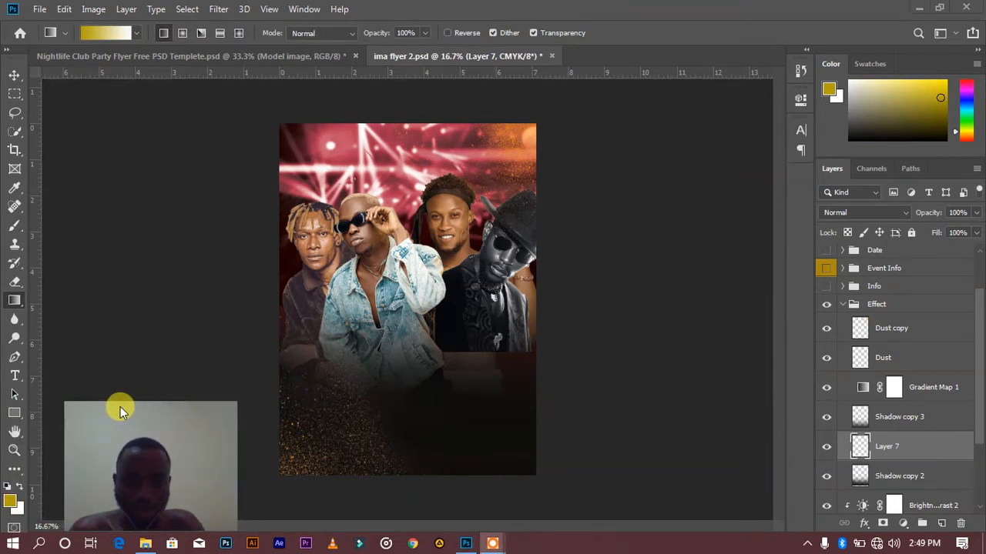
left_click(9, 489)
Try a black-to-white gradient, undo it, and draw a black-to-transparent gradient from below the flyer up to the front model's waist
left_click_drag(408, 502, 413, 332)
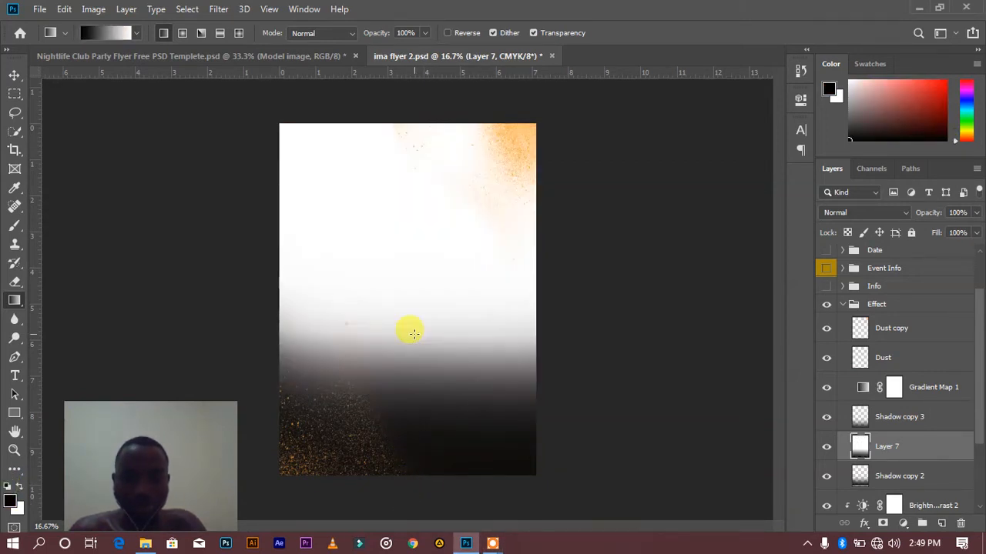
key("ctrl+z")
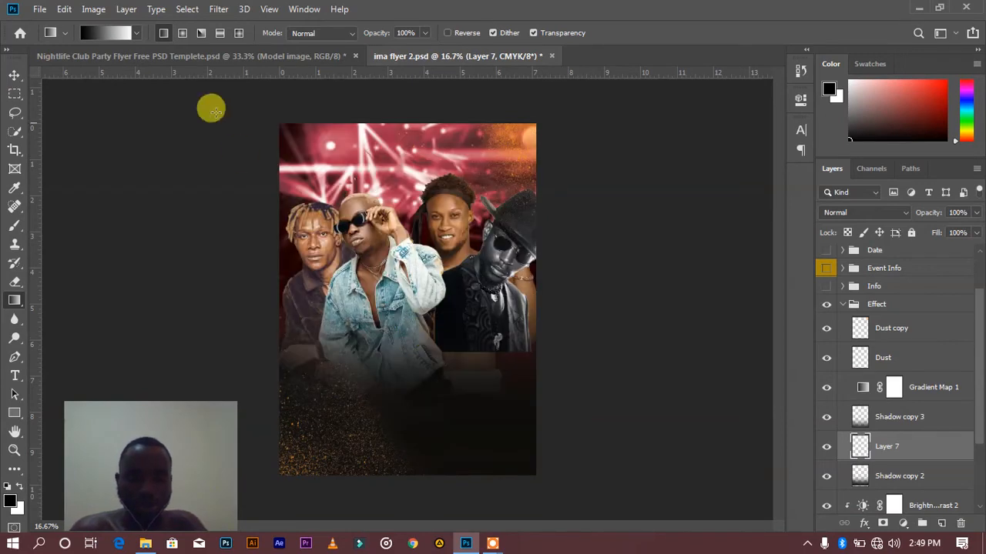
left_click(136, 34)
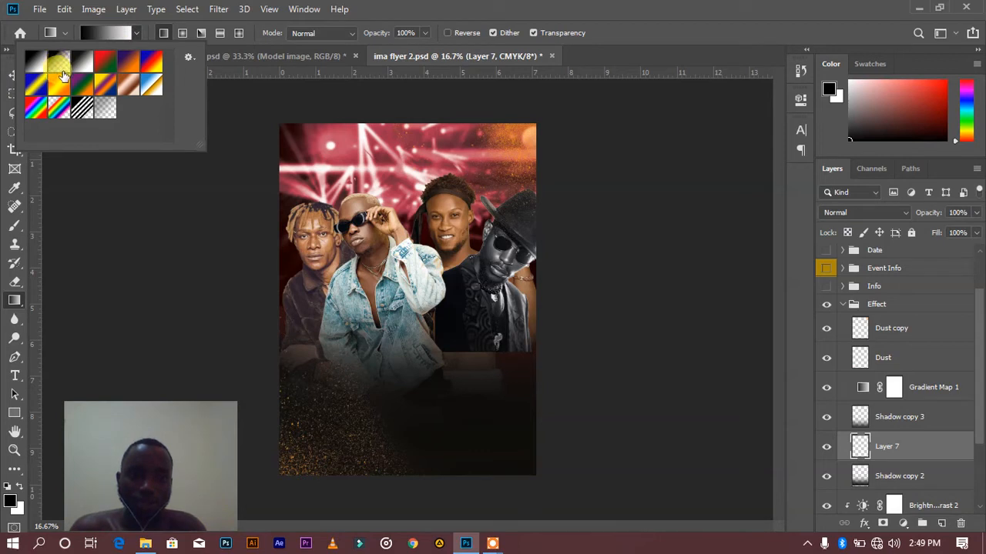
left_click(60, 63)
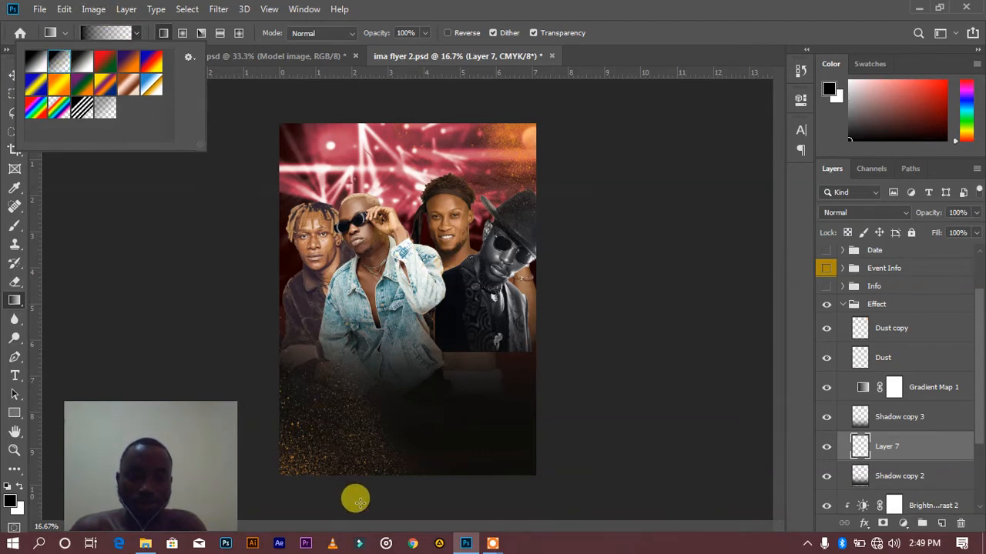
left_click_drag(395, 510, 403, 346)
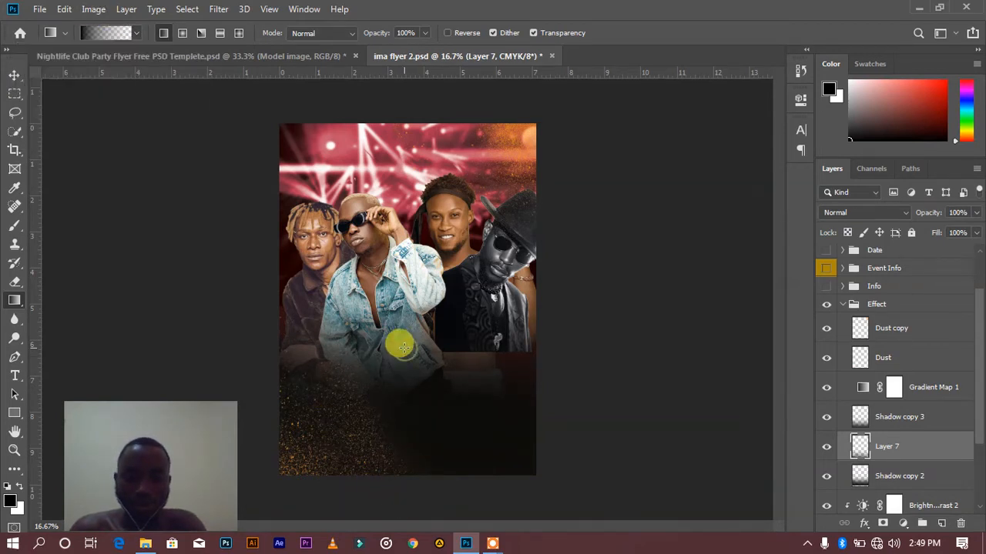
Hide the new gradient layer, and examine the effect and settings of Gradient Map 1
left_click(826, 446)
left_click(826, 390)
left_click(826, 391)
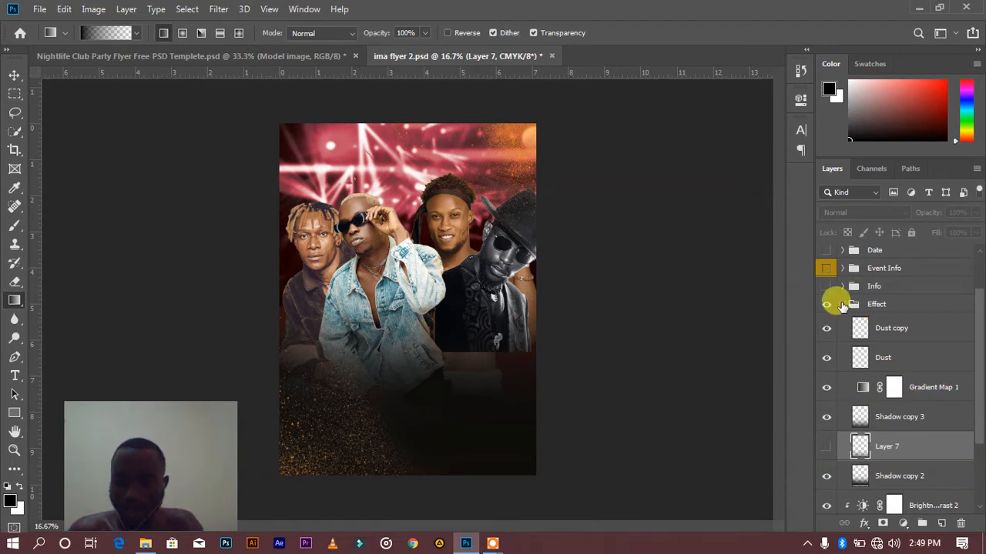
double_click(865, 390)
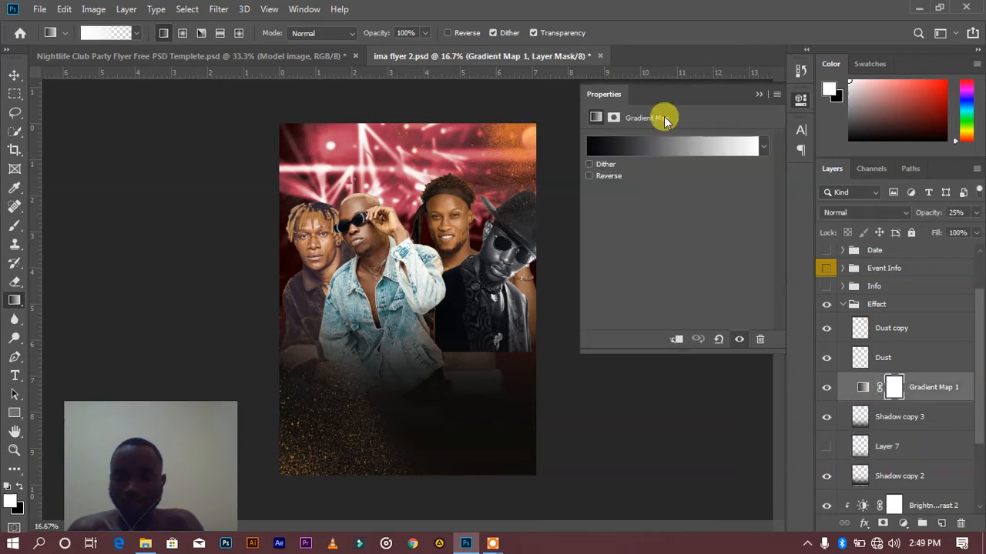
Examine the gradient used by Gradient Map 1, cancel without changes, and find Gradient Map among the available adjustment layer types
left_click(653, 146)
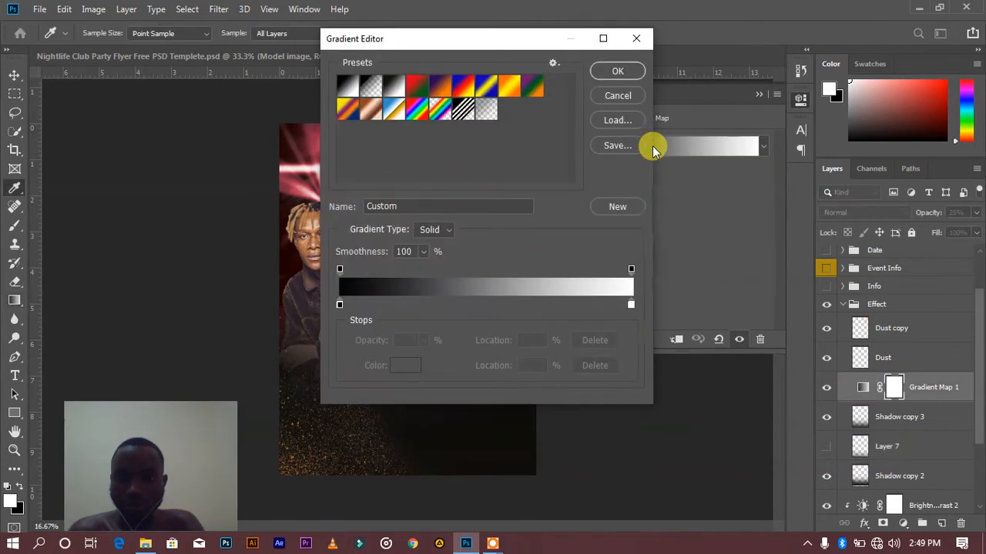
left_click_drag(422, 47, 623, 49)
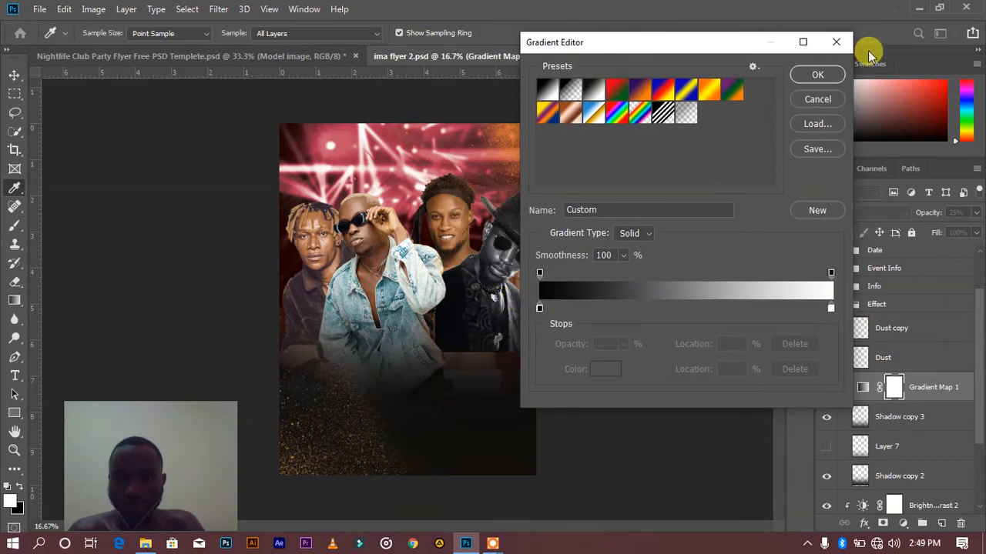
left_click(817, 99)
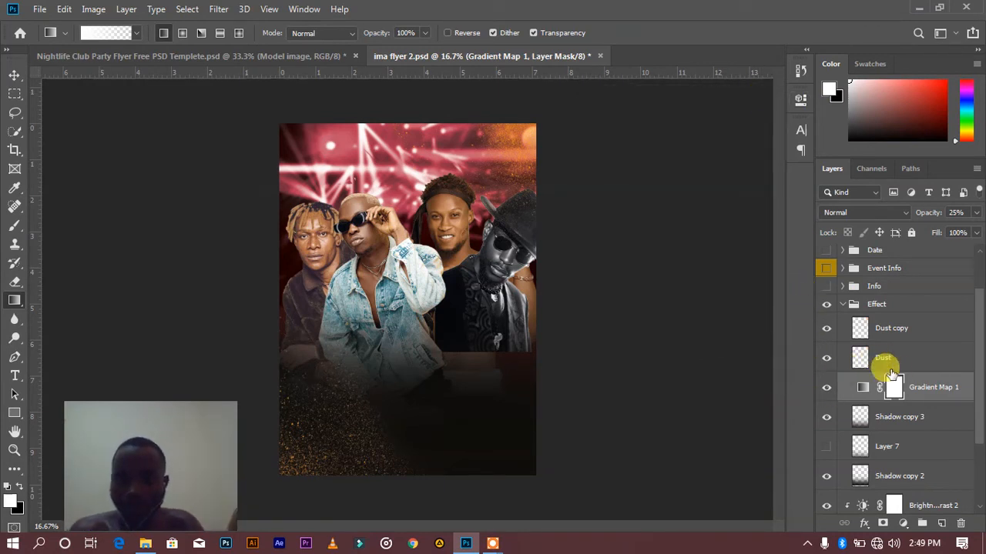
left_click(904, 527)
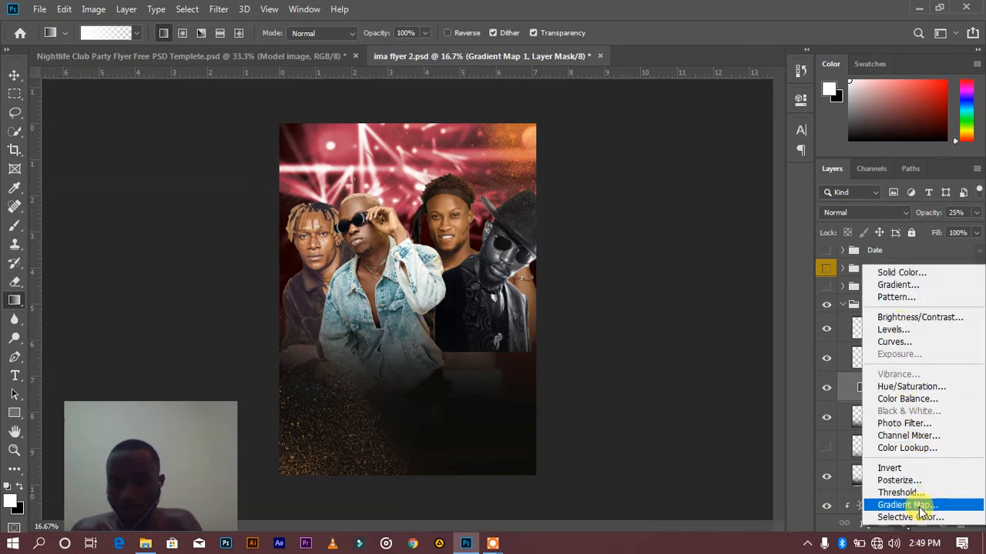
left_click(810, 460)
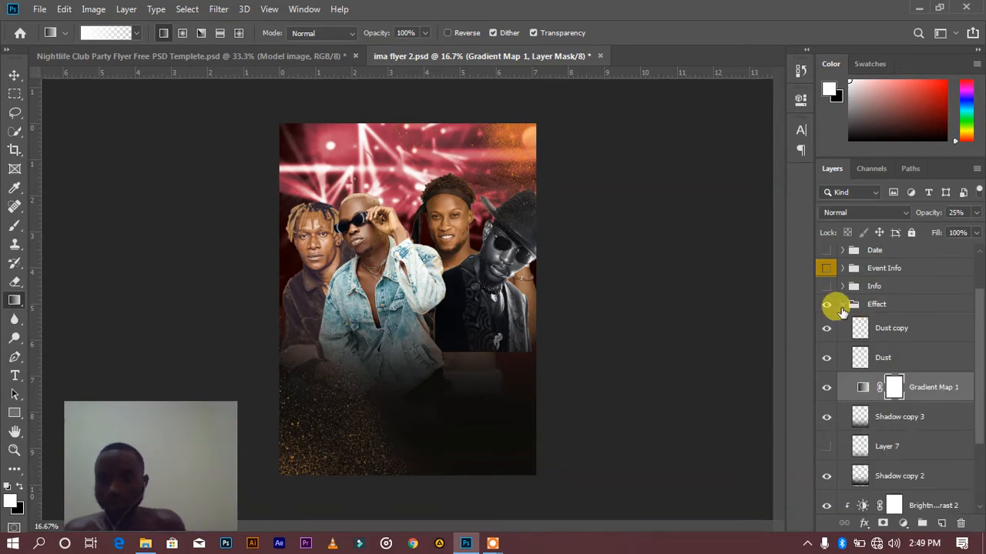
Collapse the Effect group, show the Info group, and inspect the featuring and performing artists text up close
left_click(843, 305)
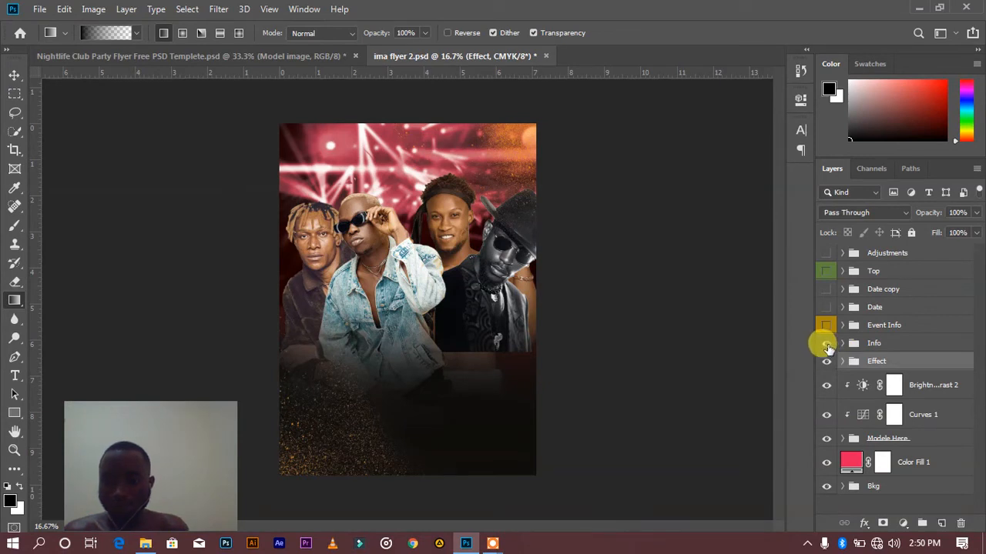
left_click(826, 343)
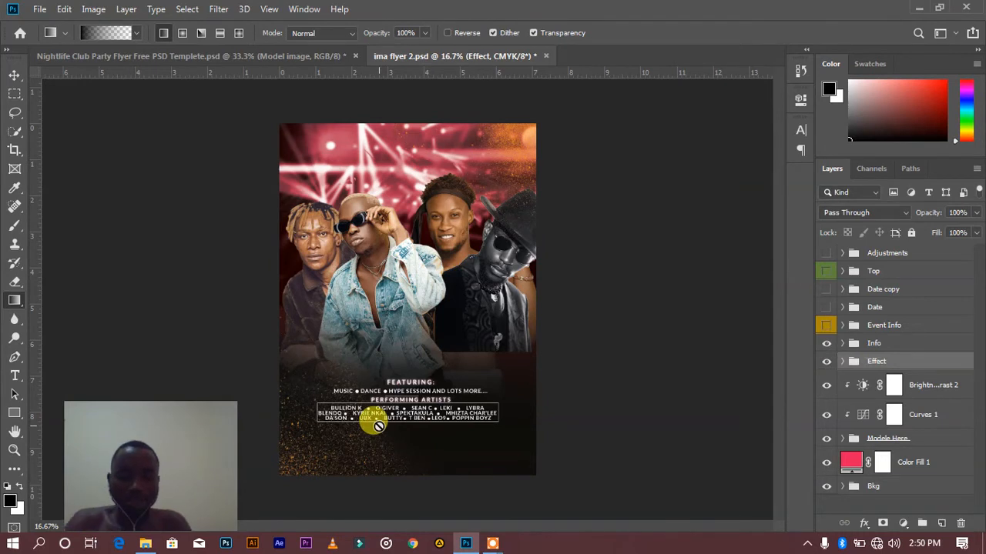
key("ctrl+plus")
key("ctrl+plus")
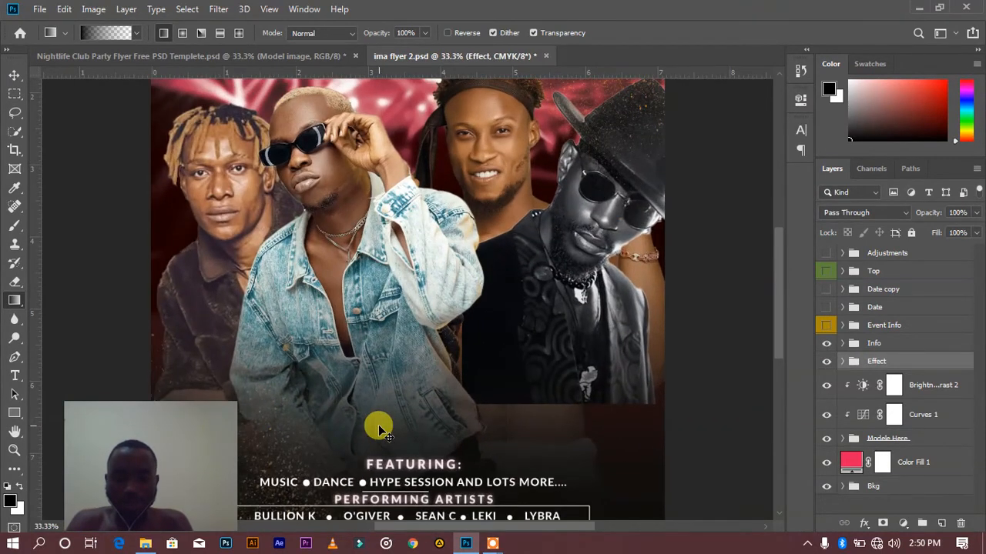
key("ctrl+minus")
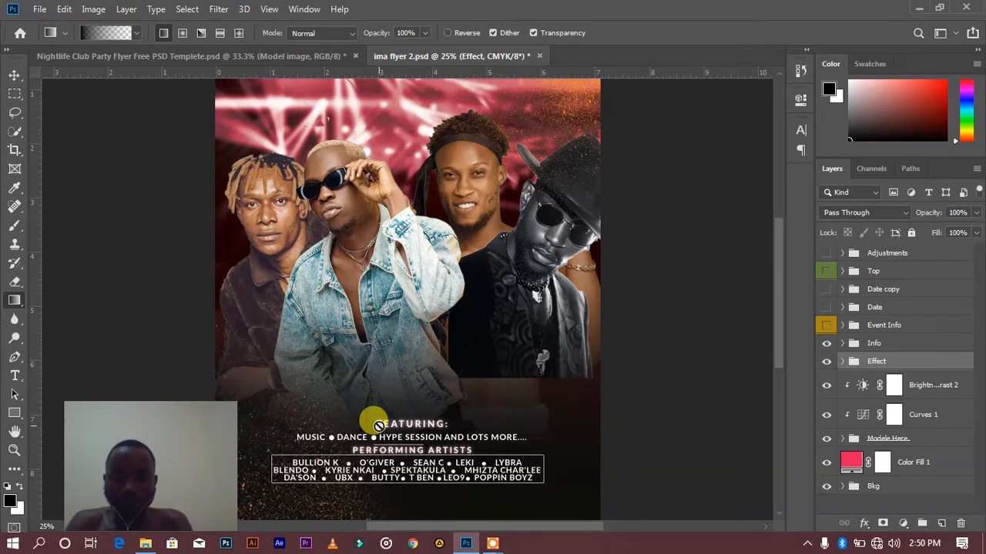
key("ctrl+plus")
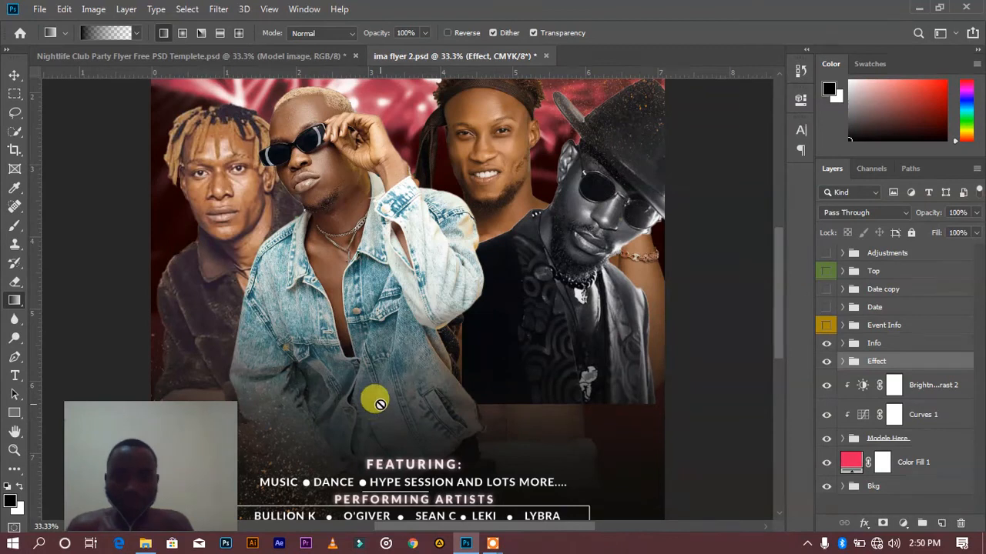
scroll(380, 403, "down", 5)
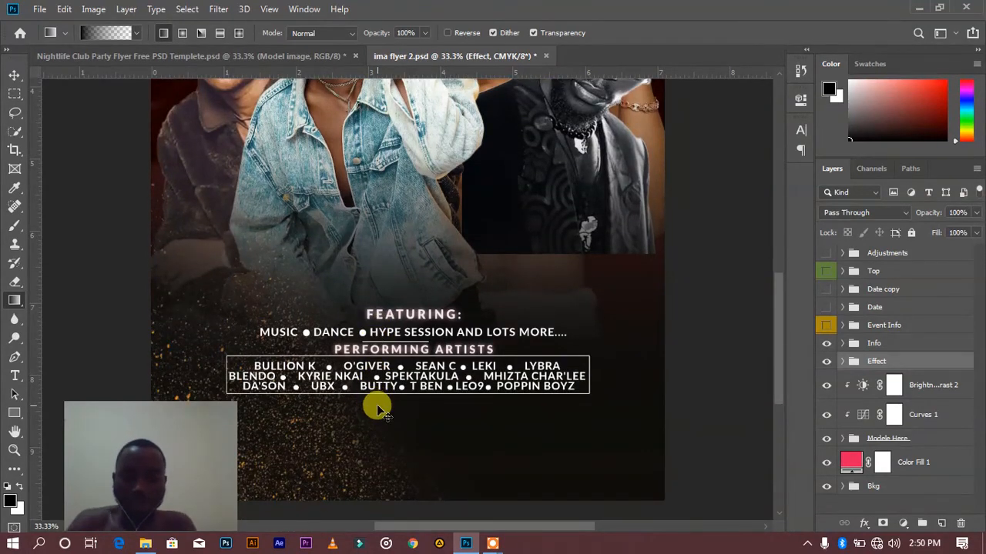
scroll(376, 404, "down", 3)
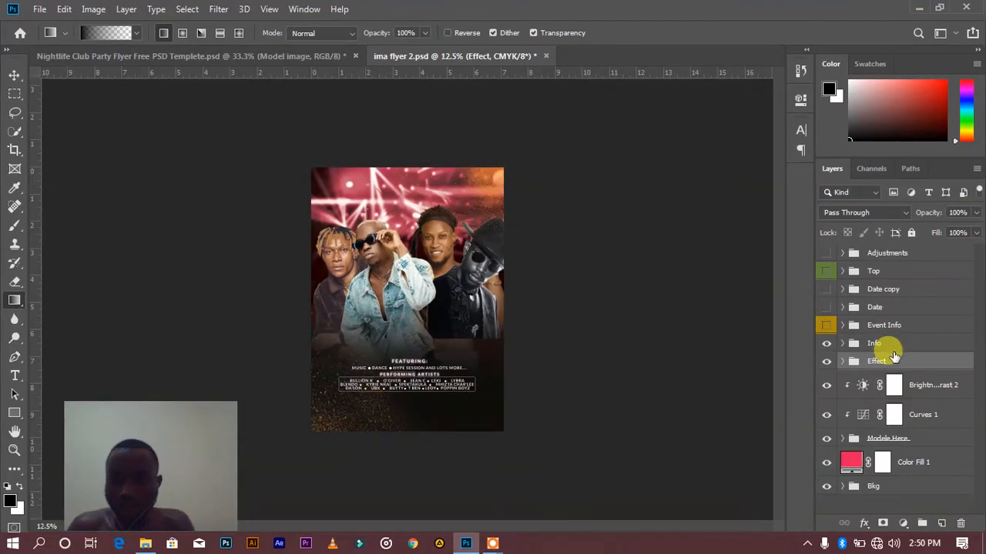
Show the Event Info group and inspect the IMA season title with its Club Xperience banner up close
left_click(826, 326)
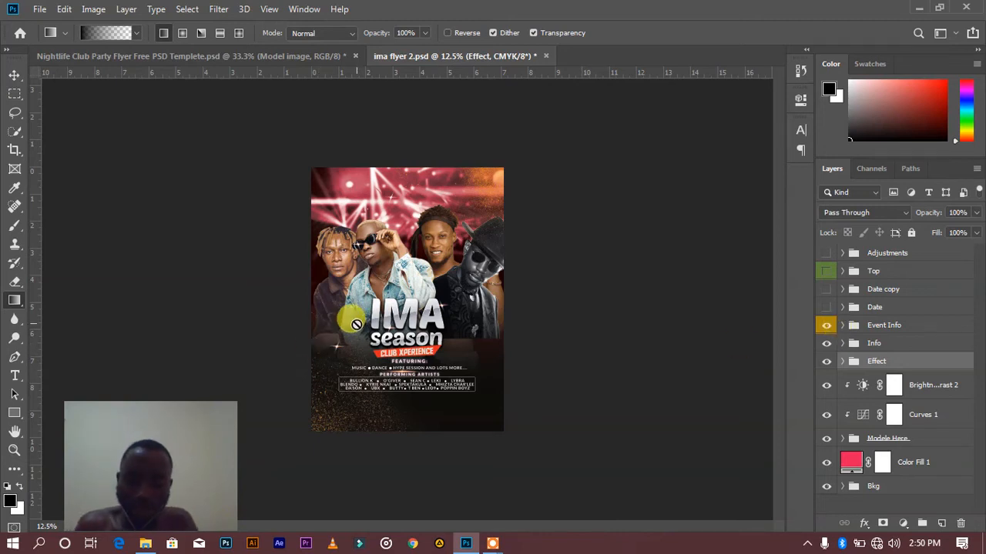
key("ctrl+plus")
key("ctrl+plus")
key("ctrl+plus")
key("ctrl+plus")
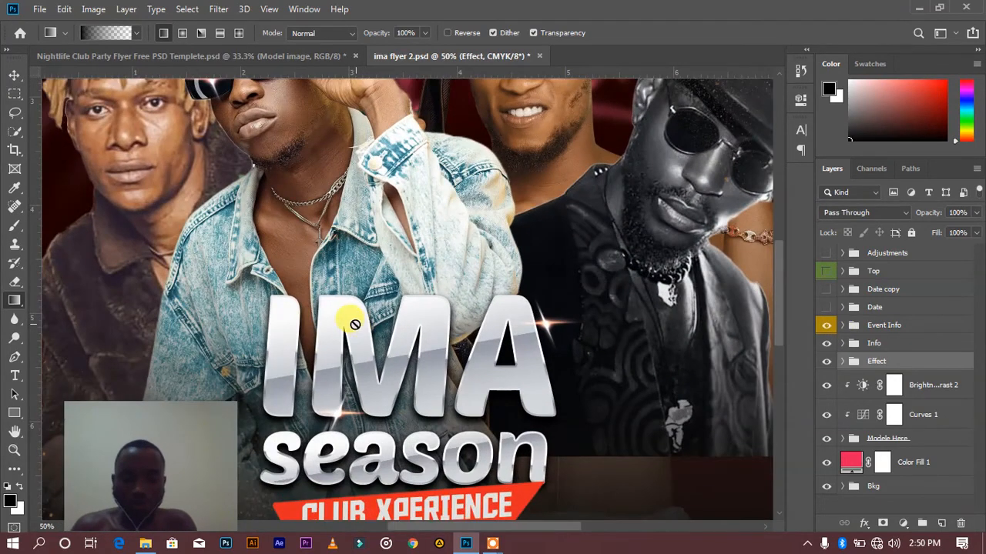
scroll(374, 344, "down", 3)
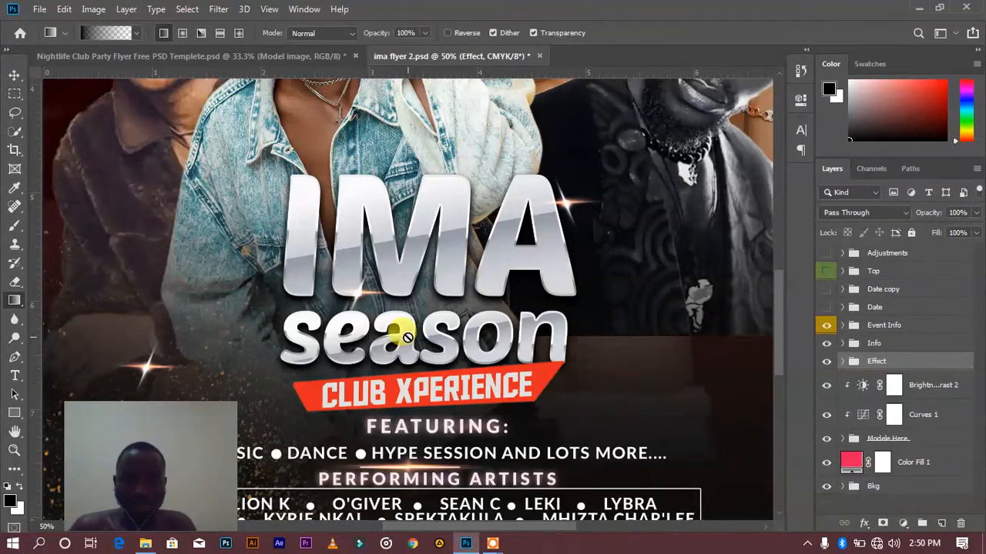
Check the font used for the IMA title text and leave the text unedited
key("t")
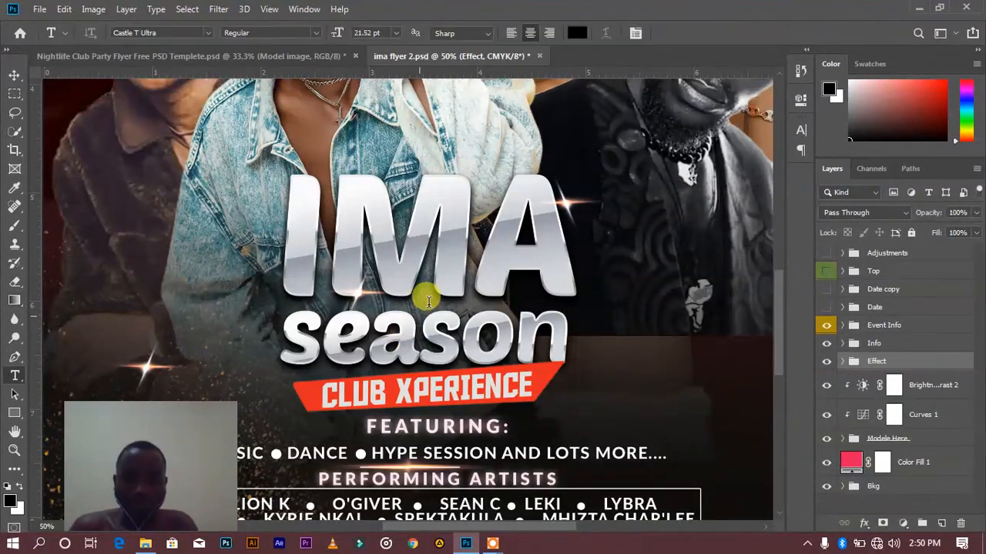
left_click(467, 228)
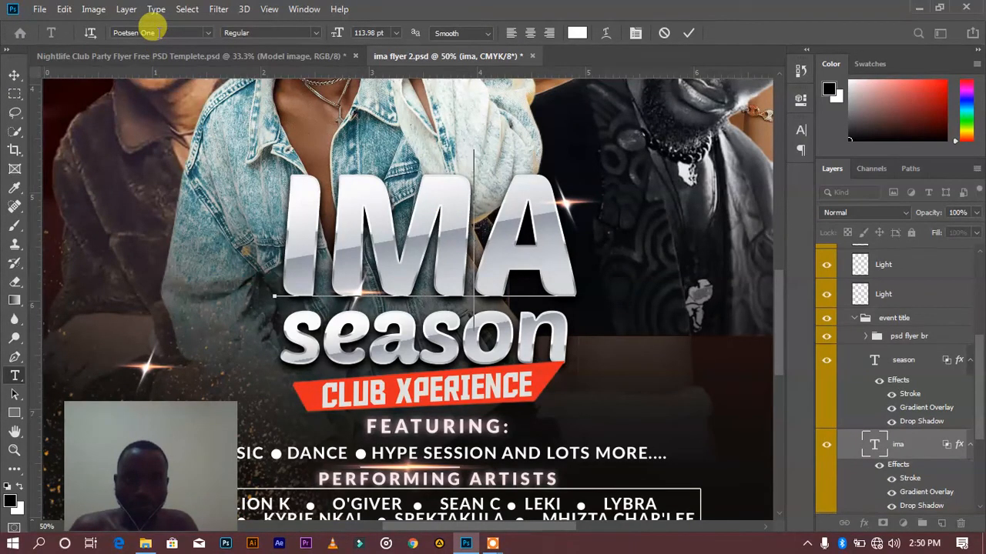
left_click(132, 33)
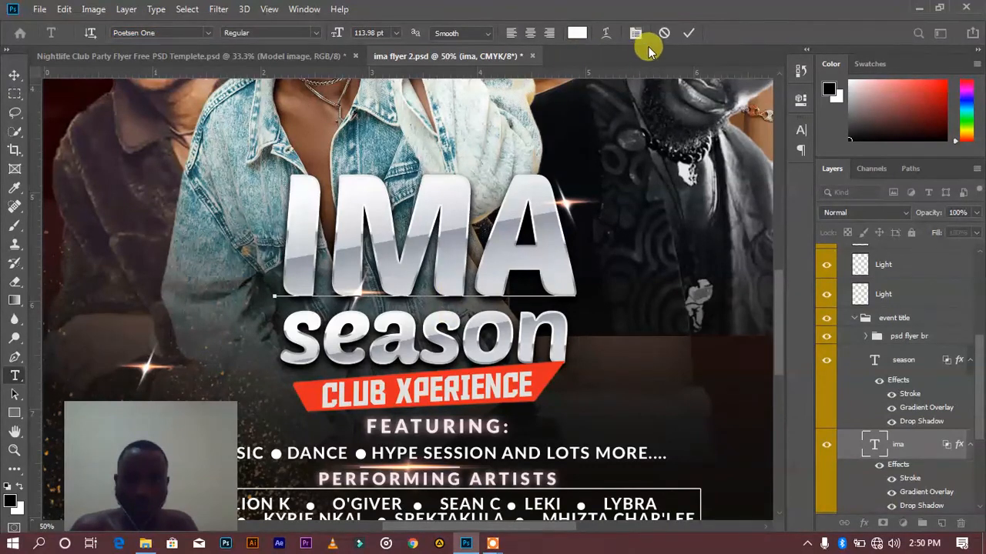
left_click(688, 34)
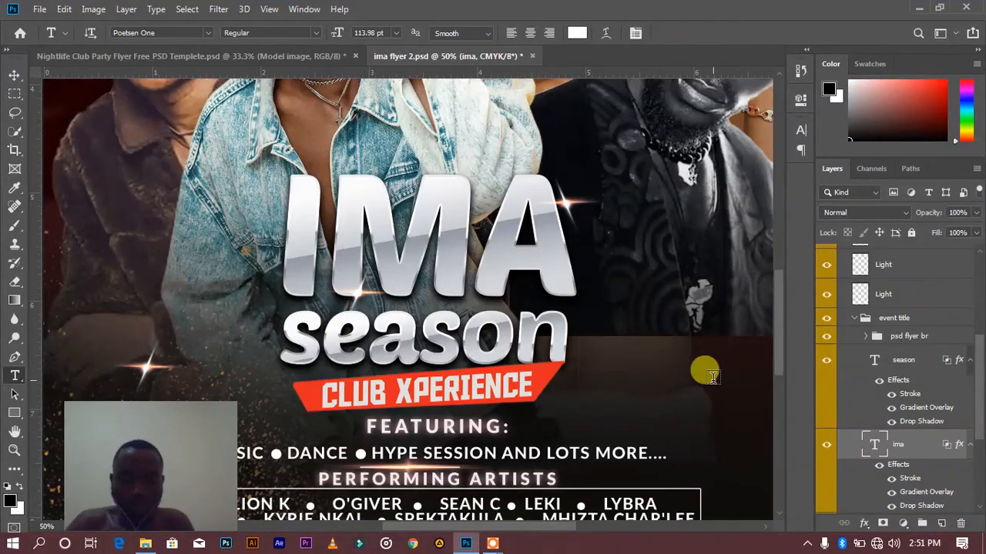
Return to the full flyer view and collapse the event title and Event Info groups
key("ctrl+minus")
key("ctrl+minus")
key("ctrl+minus")
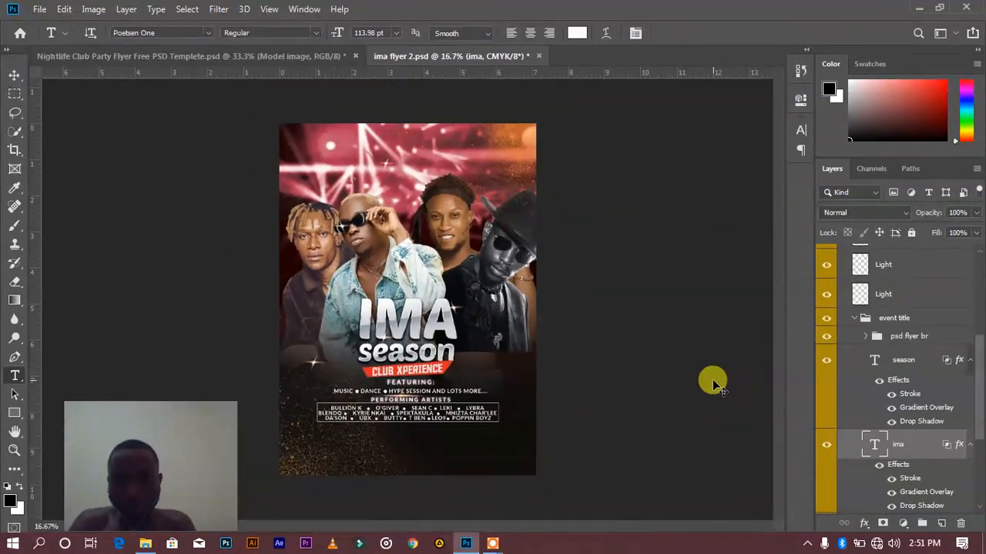
left_click(852, 323)
scroll(850, 354, "up", 5)
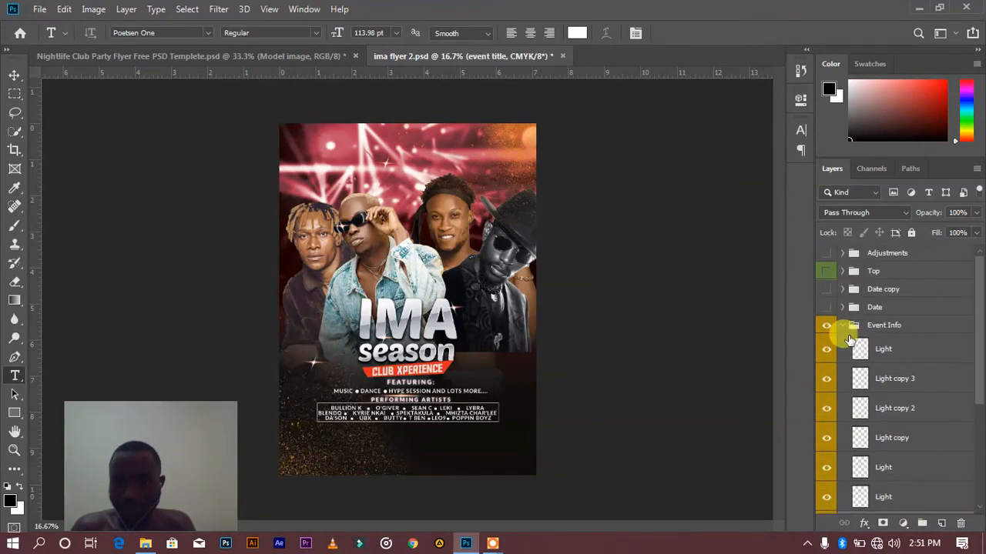
left_click(843, 326)
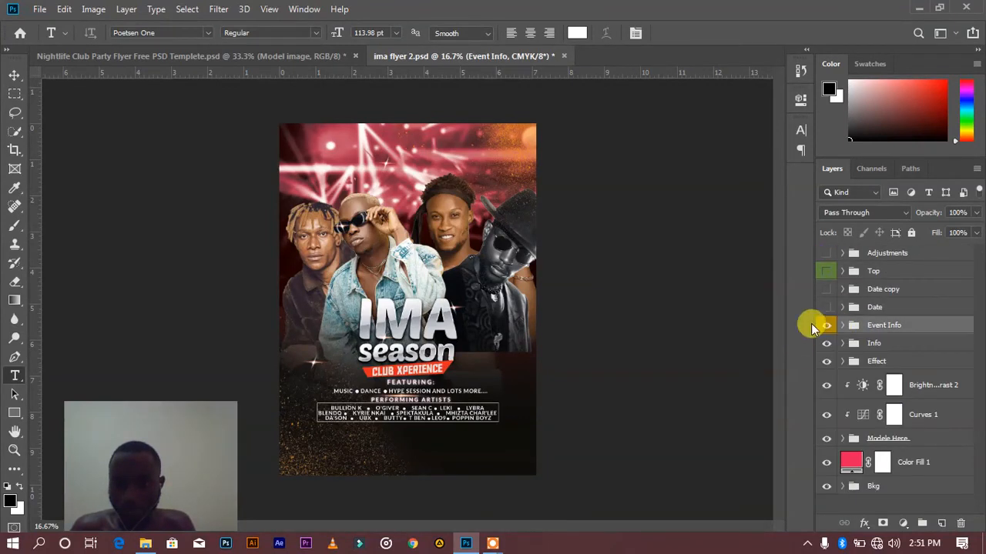
Show the Date group and check its layers, then show the Date copy, Top and Adjustments groups
left_click(826, 308)
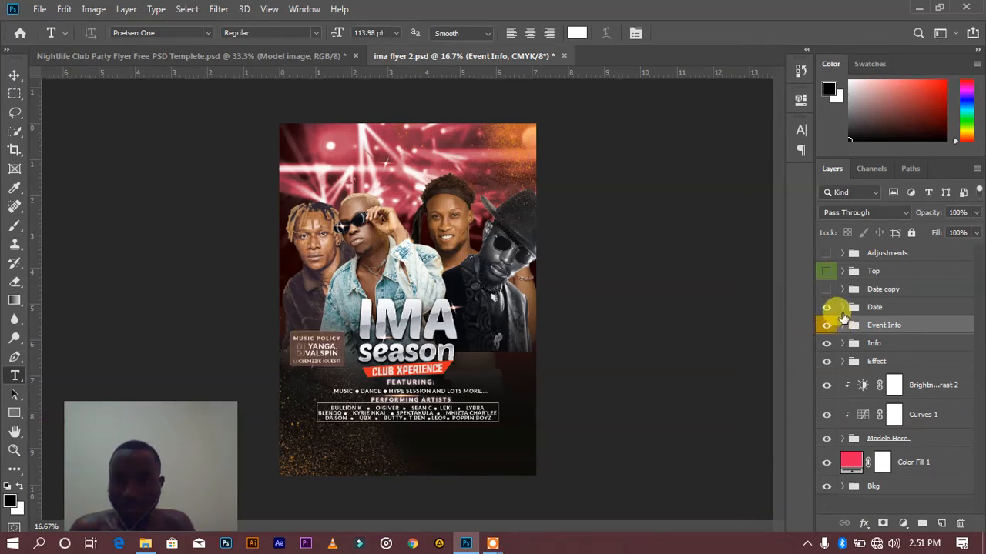
left_click(843, 310)
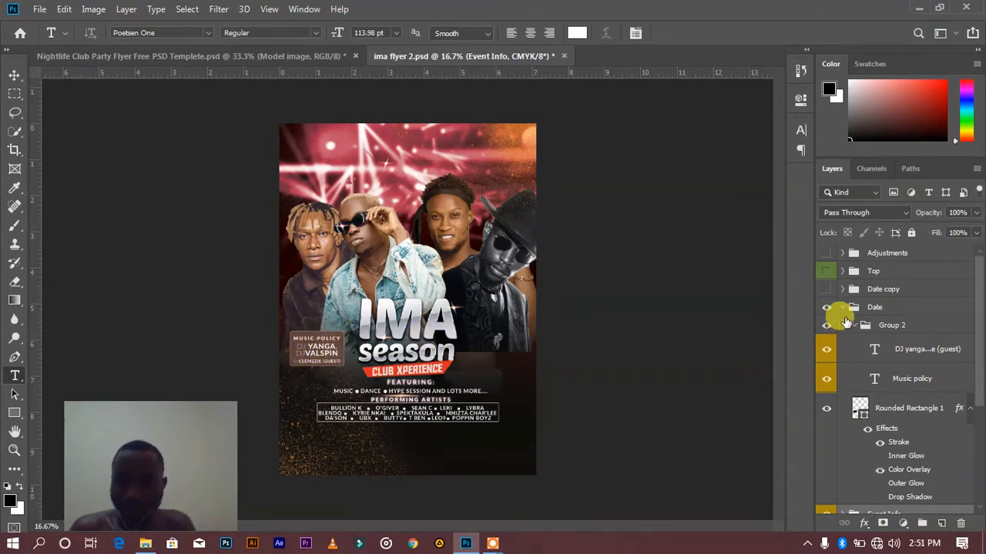
left_click(842, 308)
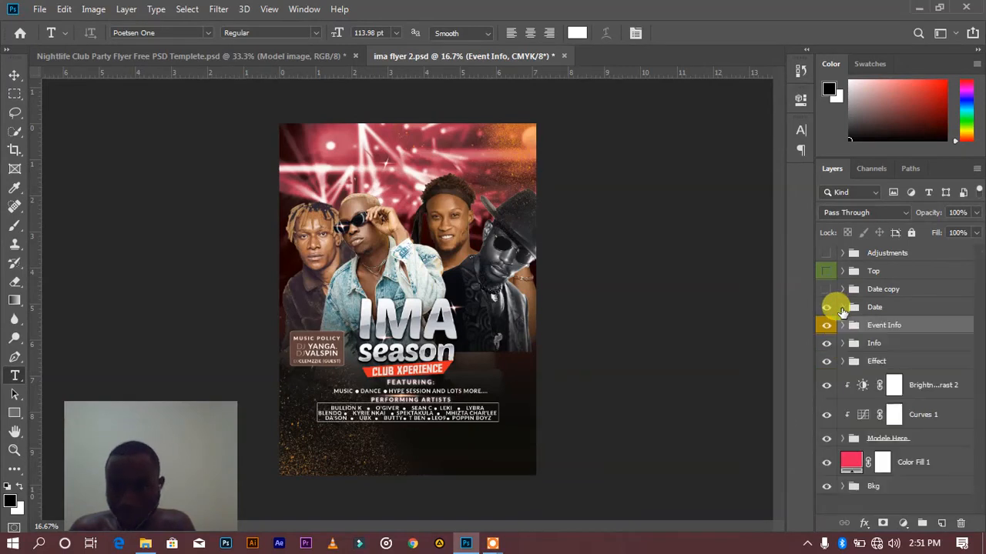
left_click(826, 290)
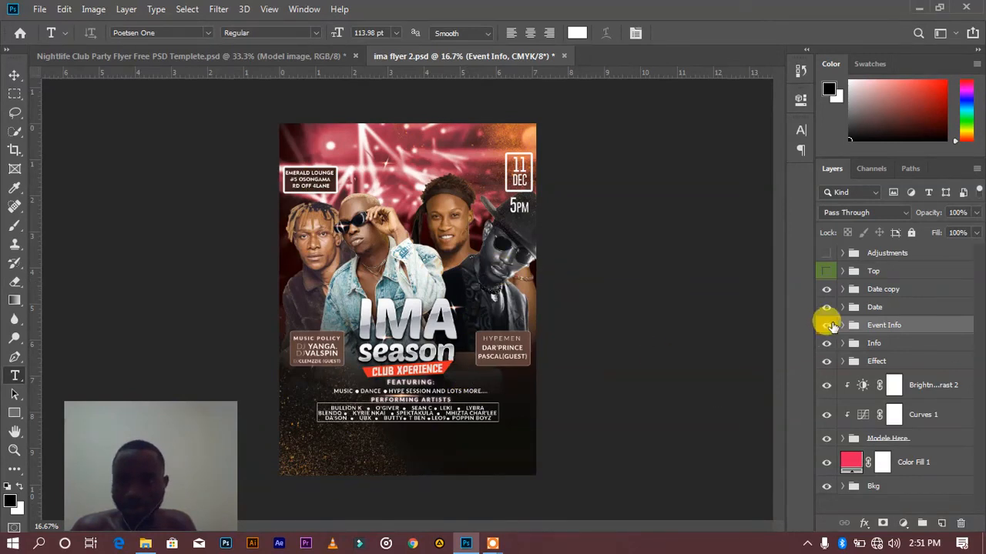
left_click(827, 272)
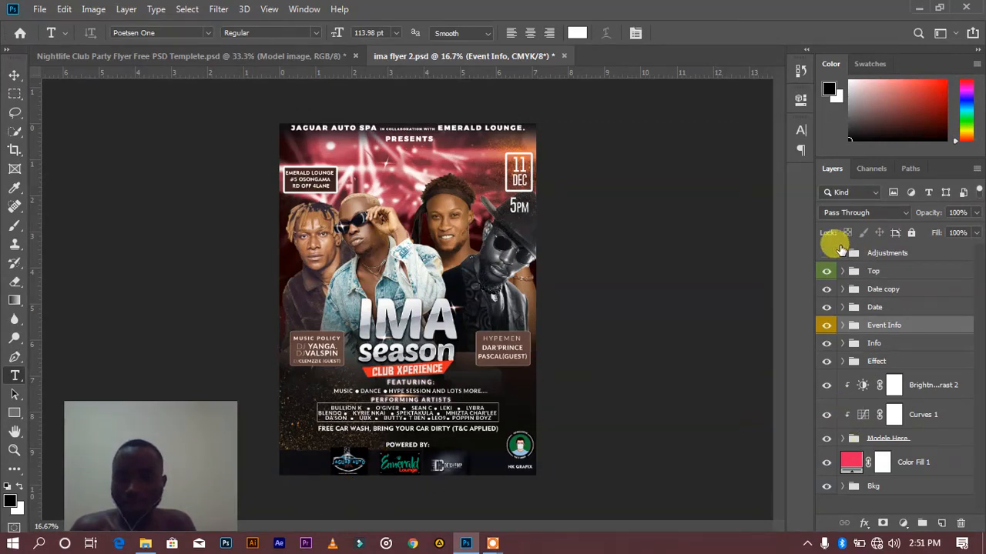
left_click(826, 254)
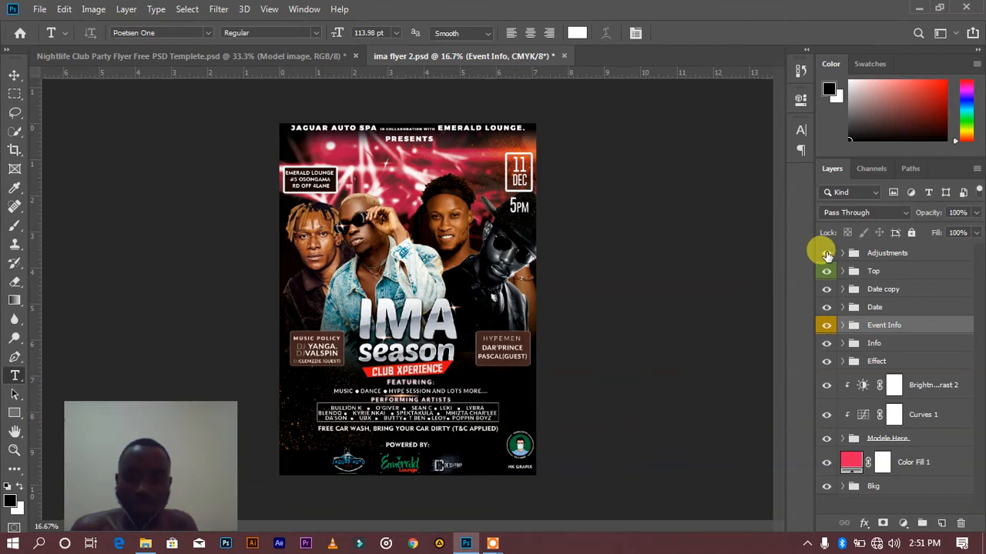
Expand the Adjustments group, examine the Brightness/Contrast 1 settings, and compare the flyer with that adjustment off and on
left_click(842, 254)
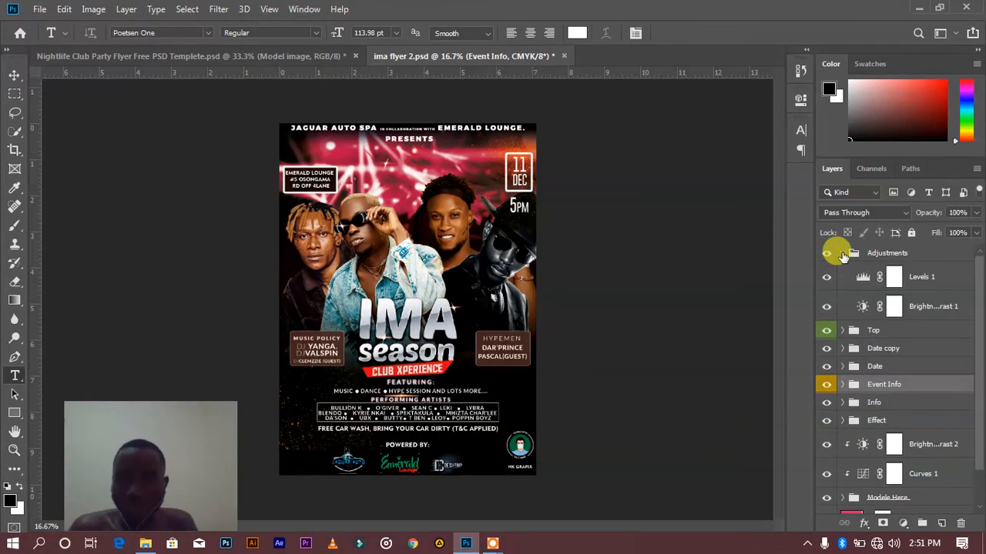
left_click(932, 306)
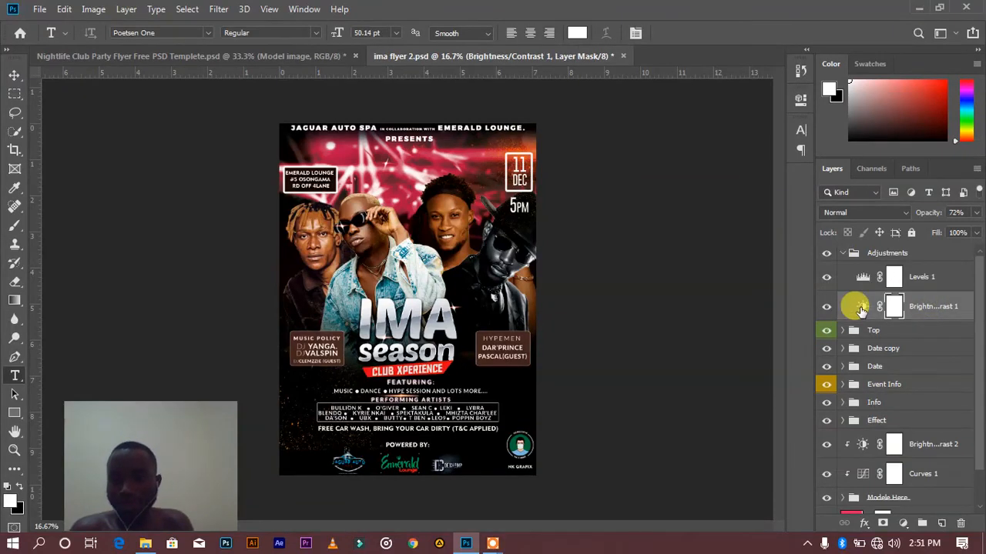
double_click(861, 308)
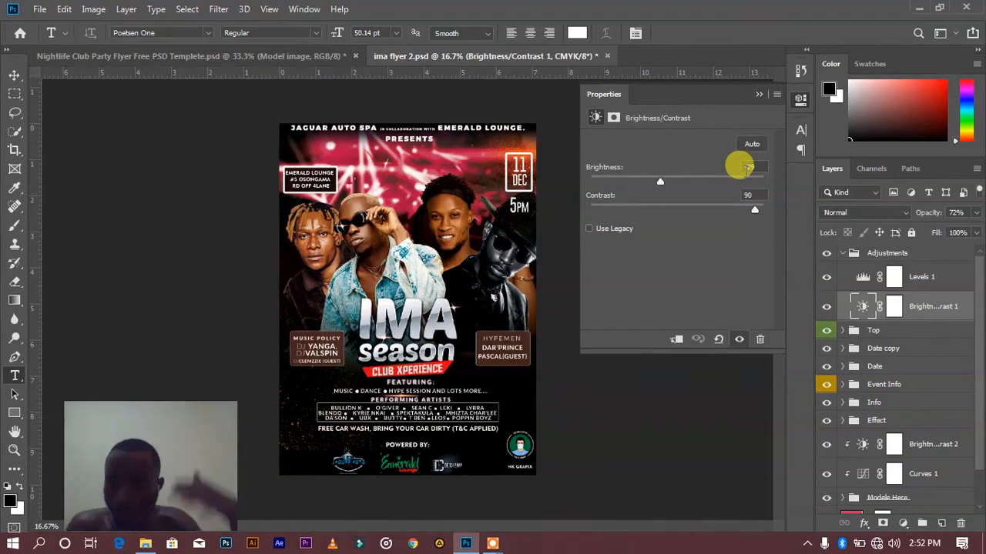
left_click(737, 340)
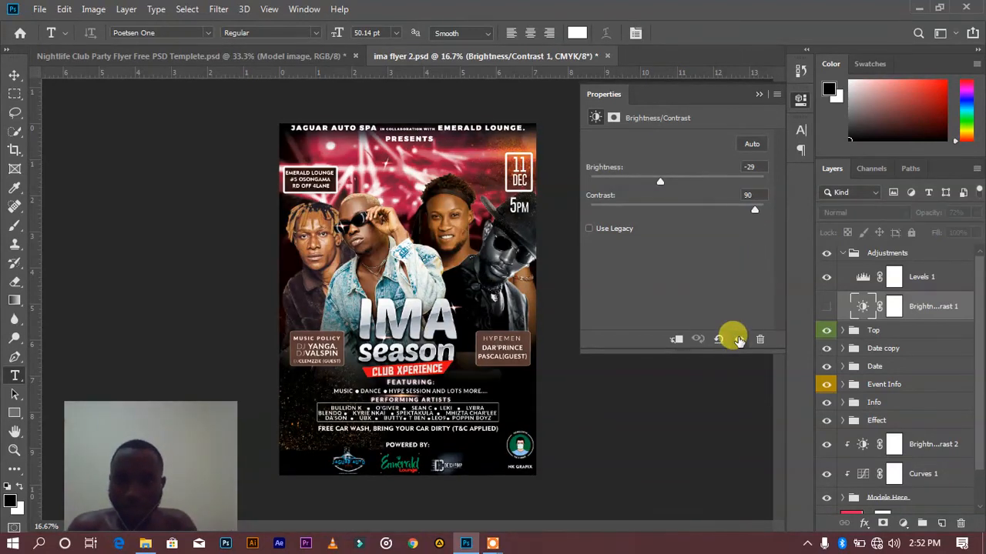
left_click(737, 340)
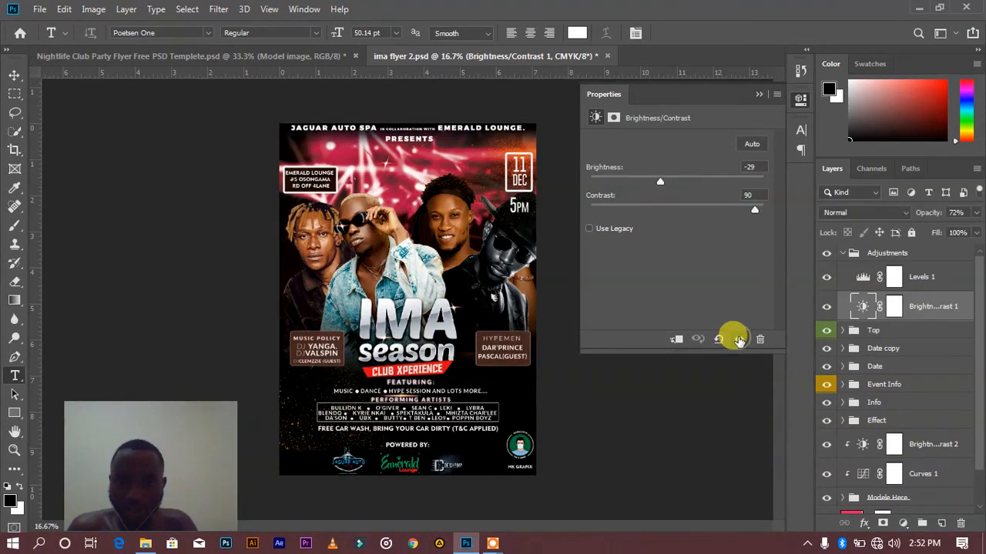
left_click(738, 340)
left_click(737, 339)
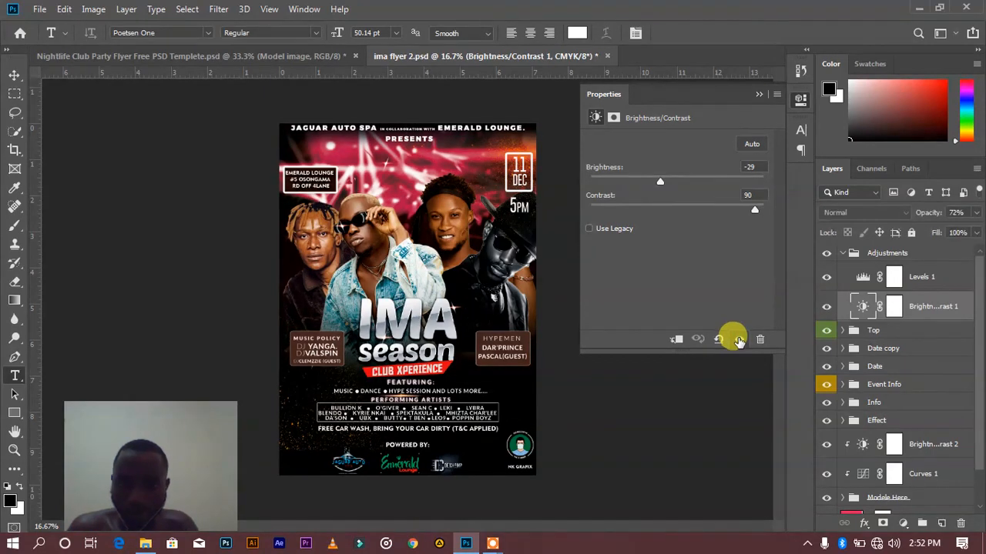
left_click(757, 94)
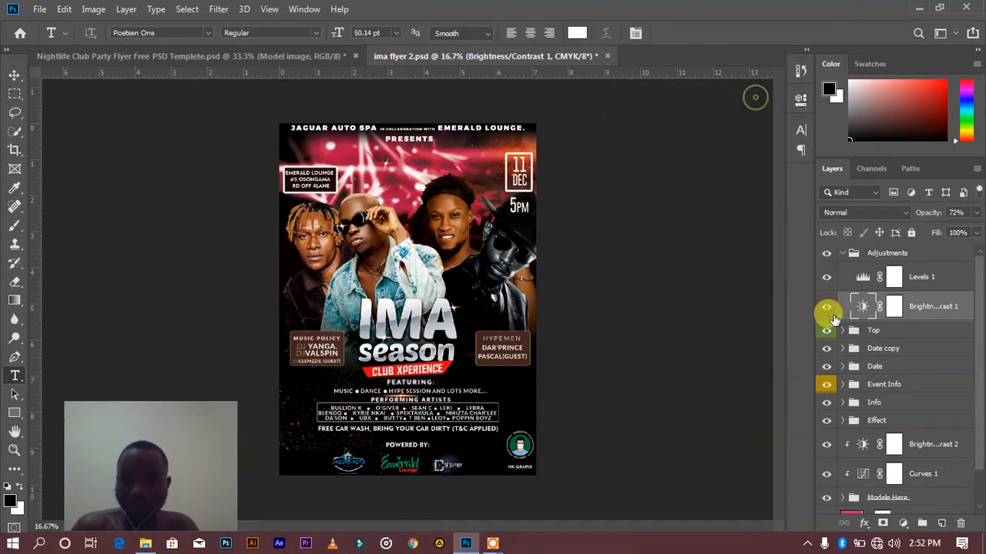
Examine the Levels 1 settings, compare the flyer with that adjustment off and on, and collapse the Adjustments group
double_click(862, 277)
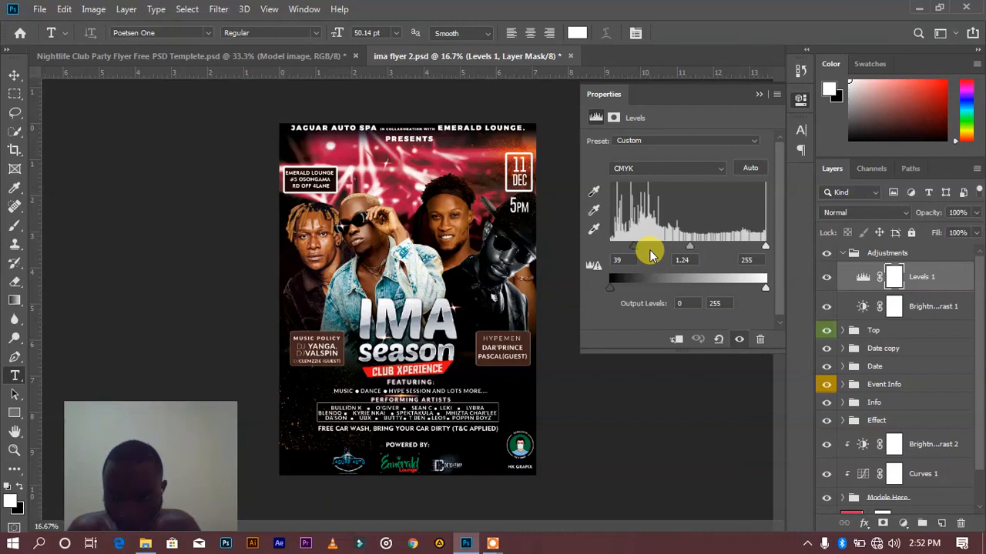
left_click(739, 340)
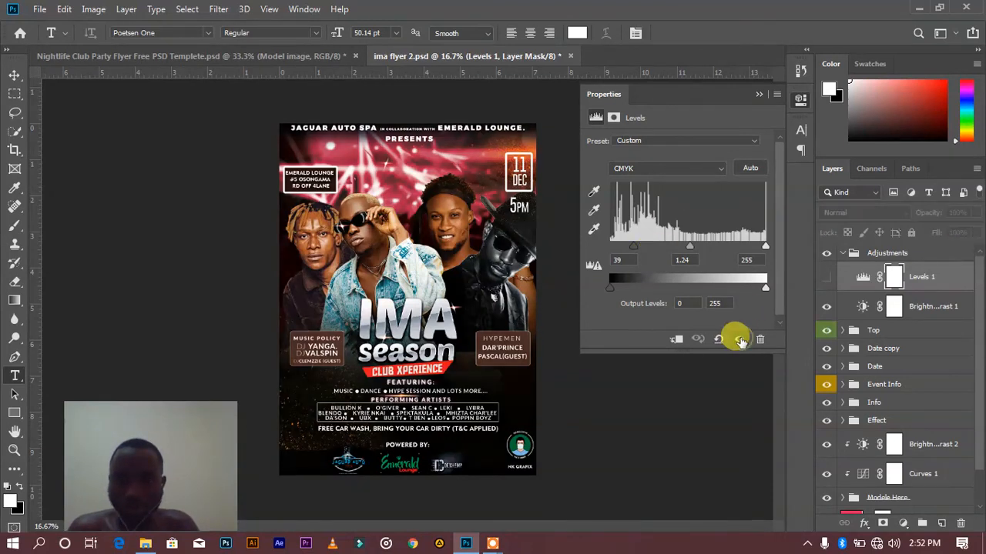
left_click(739, 340)
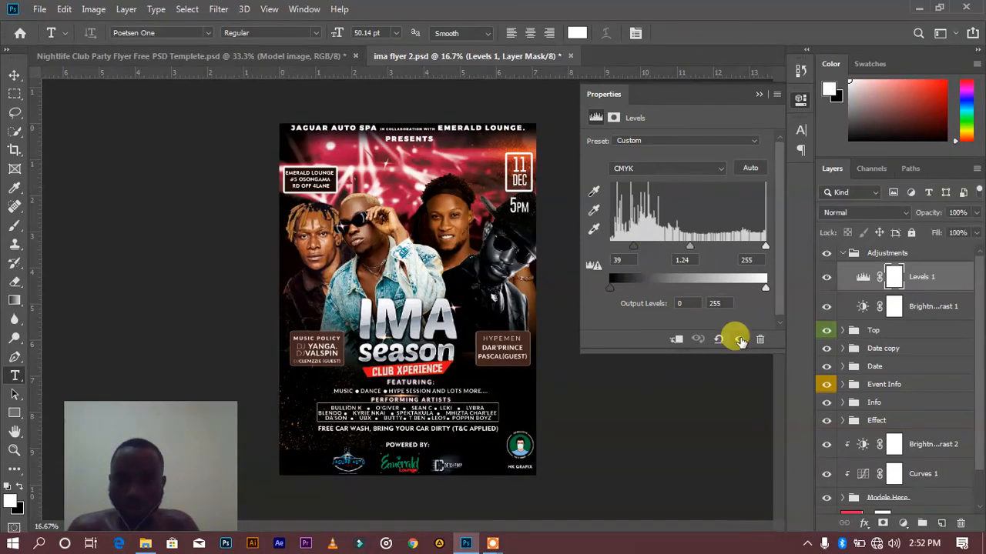
left_click(758, 94)
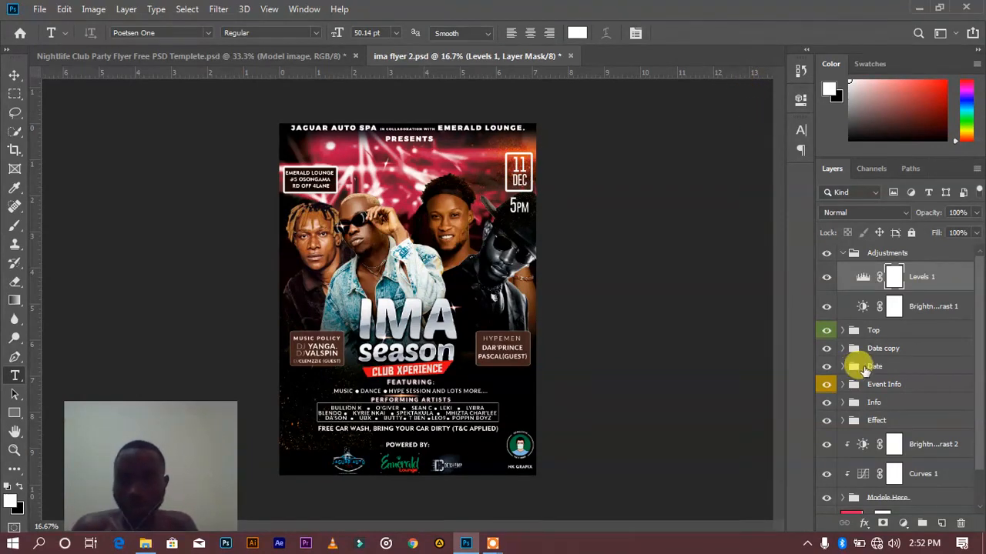
left_click(842, 255)
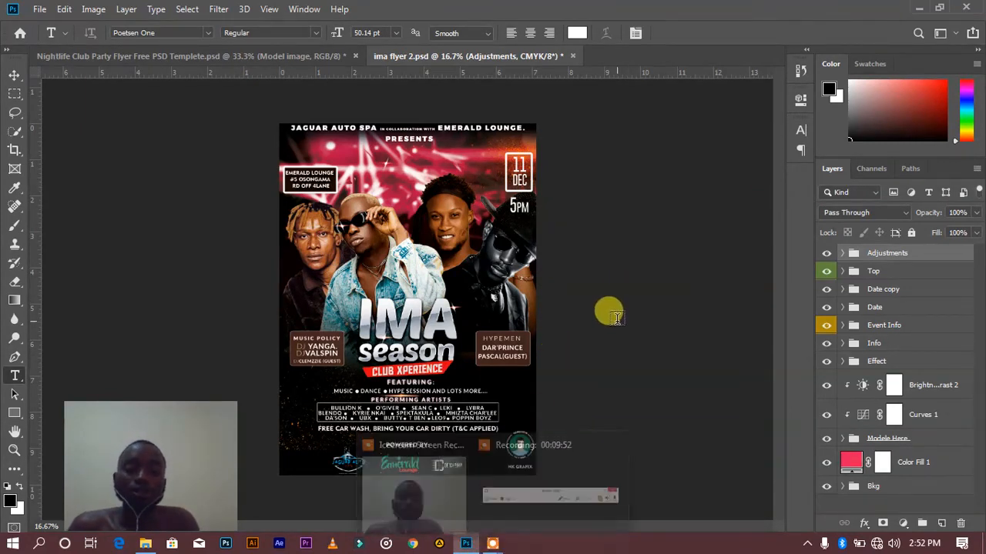
mouse_move(500, 545)
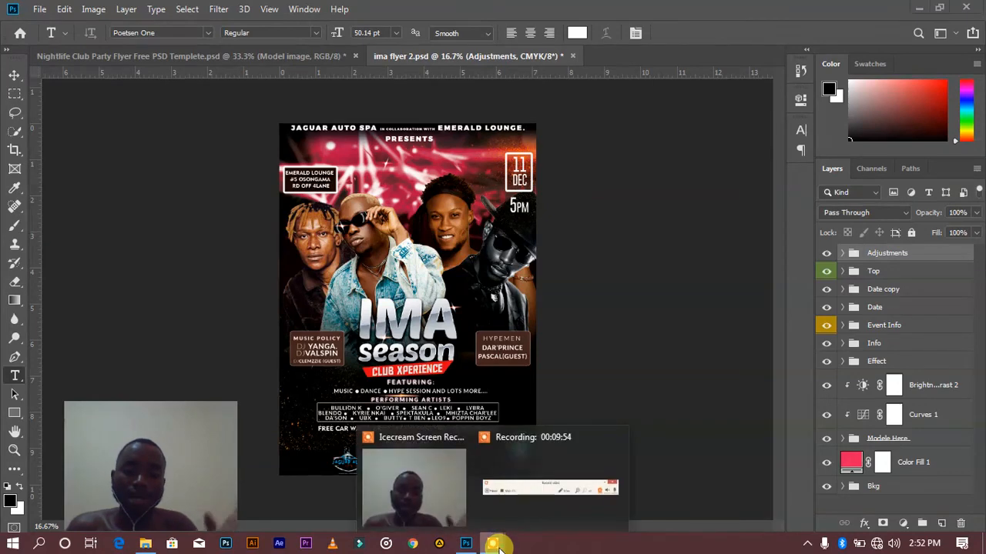